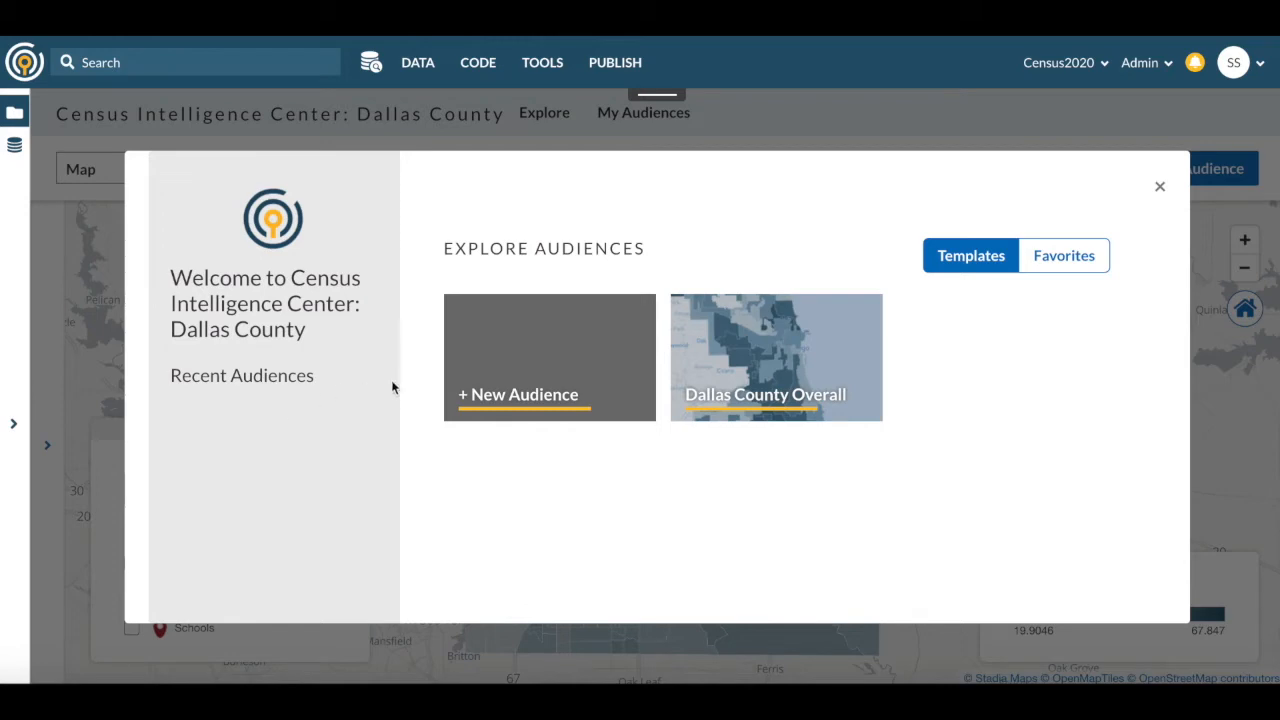
# - Start a new audience and shade the Dallas County map by Non-English Speaking Households
pyautogui.click(497, 361)
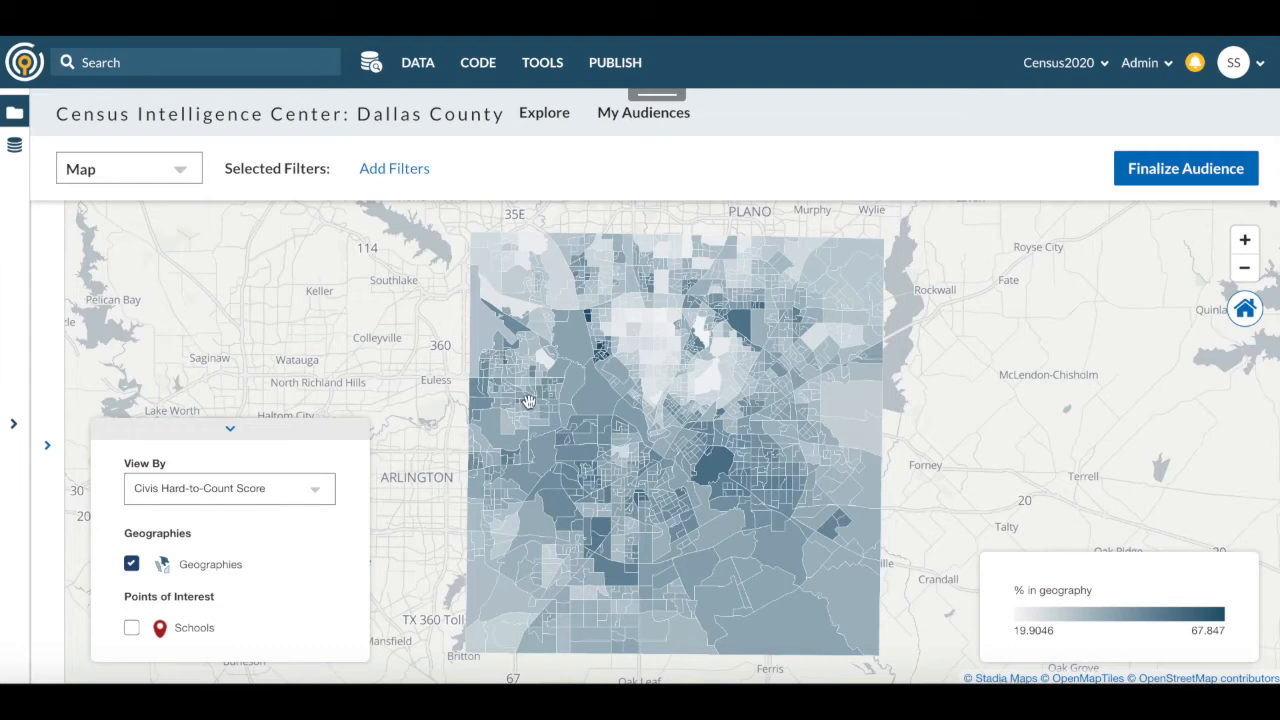
pyautogui.moveTo(530, 400)
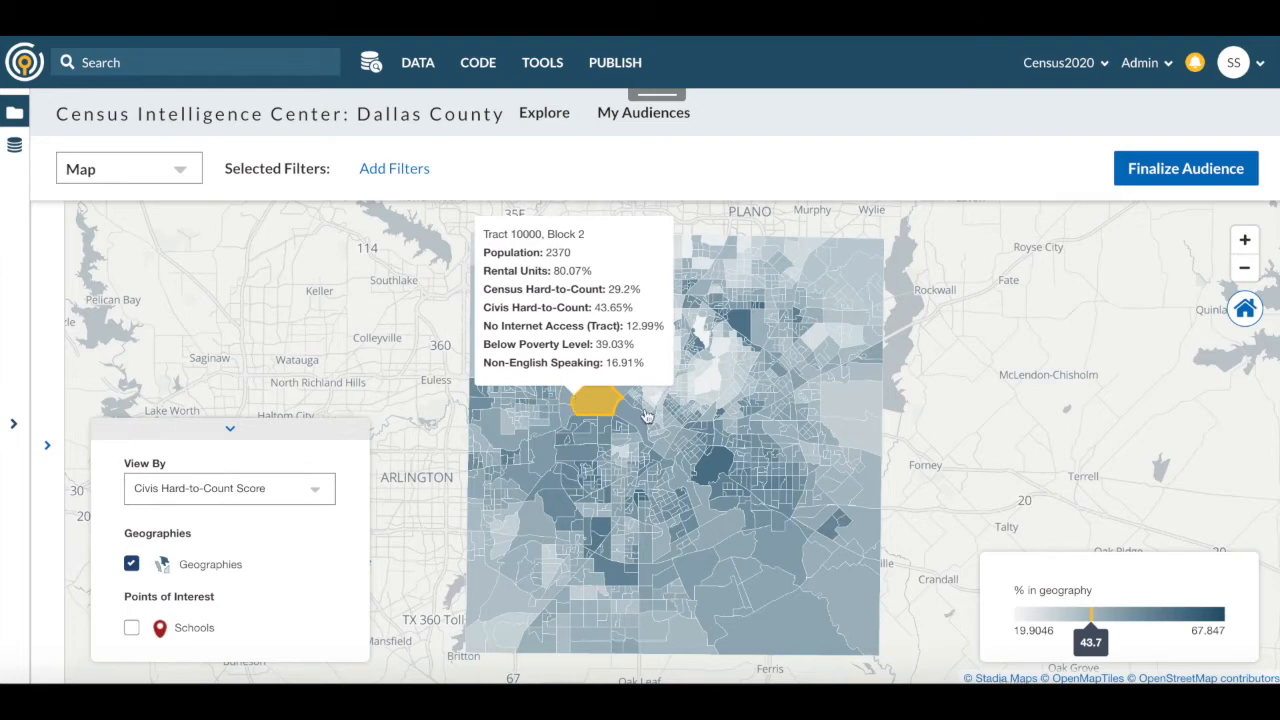
pyautogui.moveTo(590, 318)
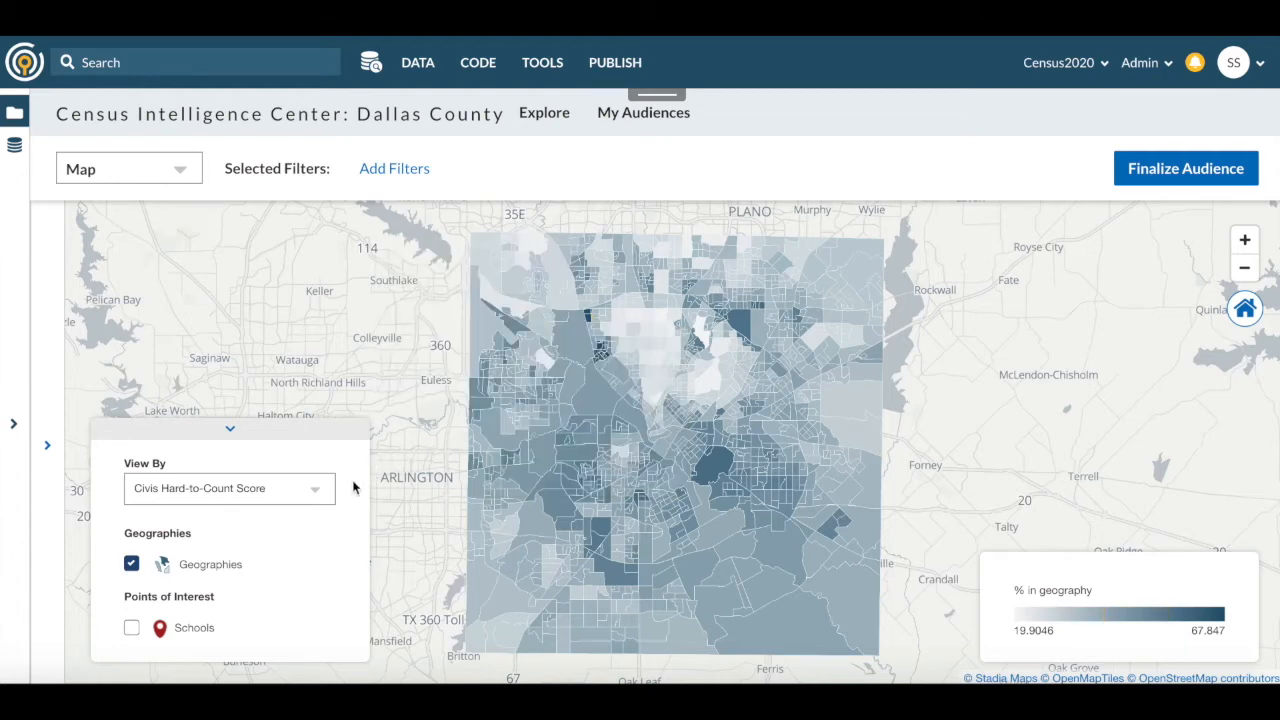
pyautogui.click(320, 494)
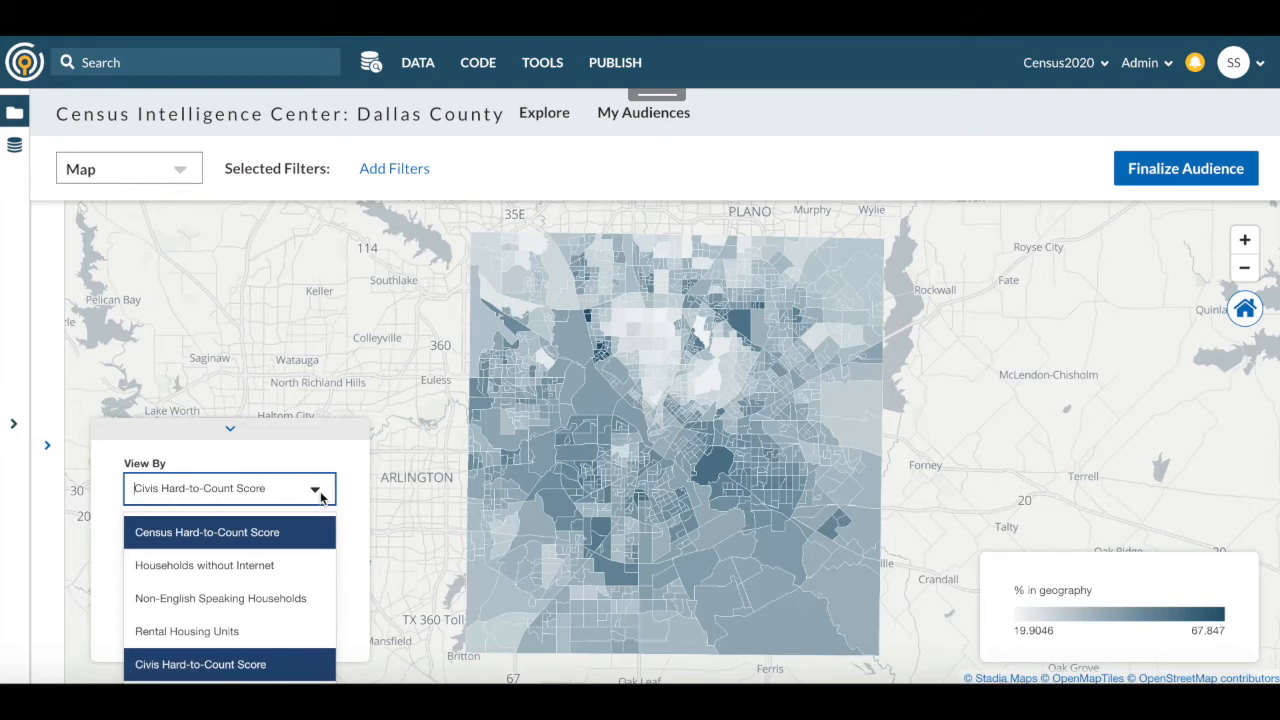
pyautogui.click(287, 603)
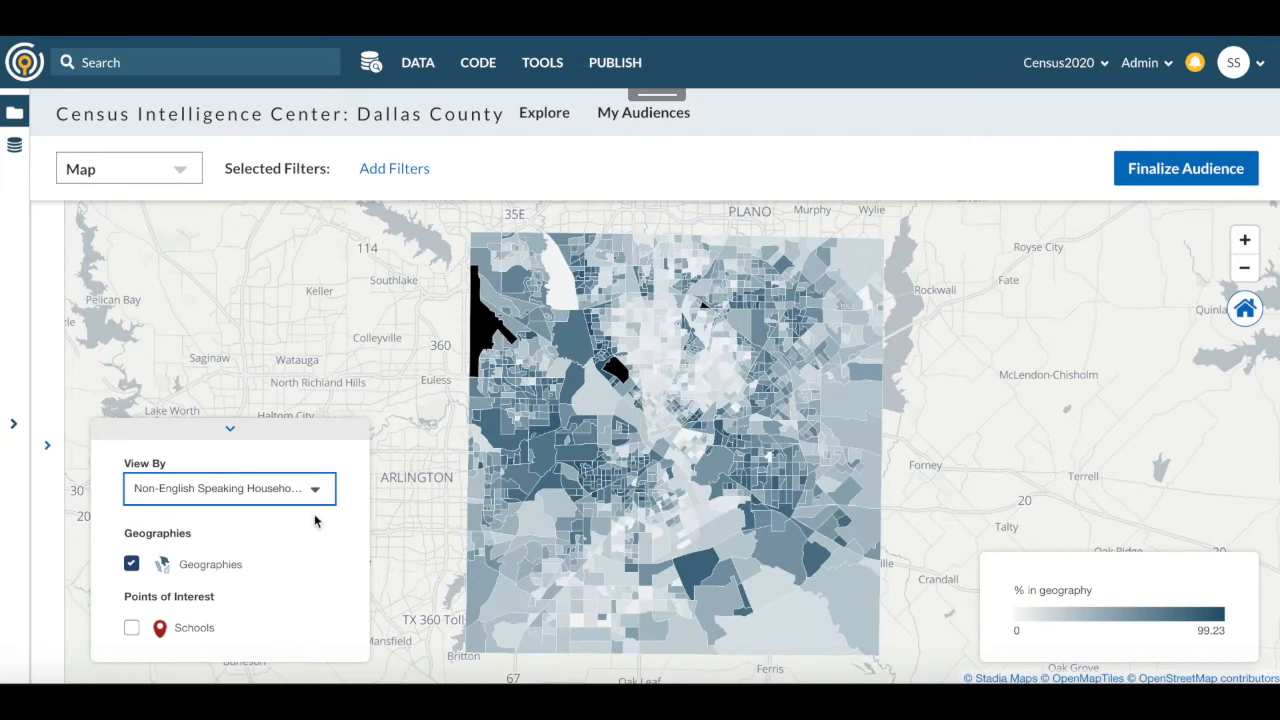
# - Filter the audience to a minimum Civis Hard-to-Count Score of 40 and update the map
pyautogui.click(392, 170)
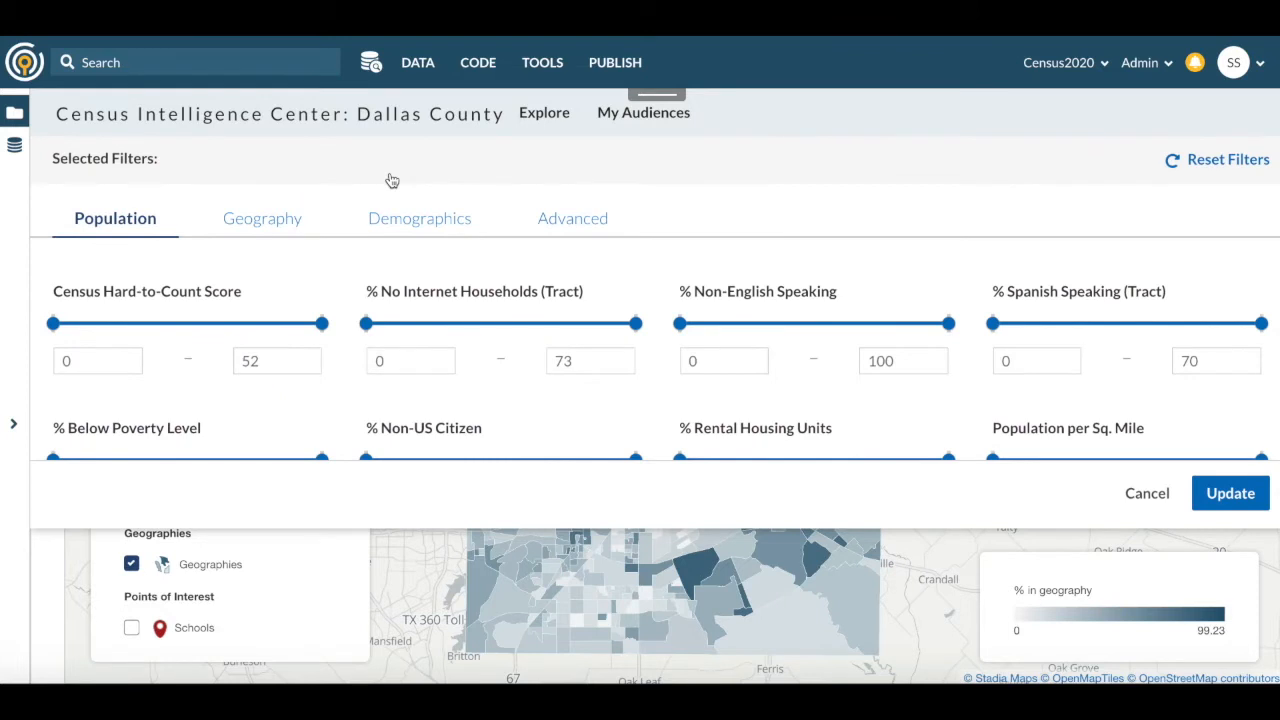
pyautogui.scroll(-1, 329, 283)
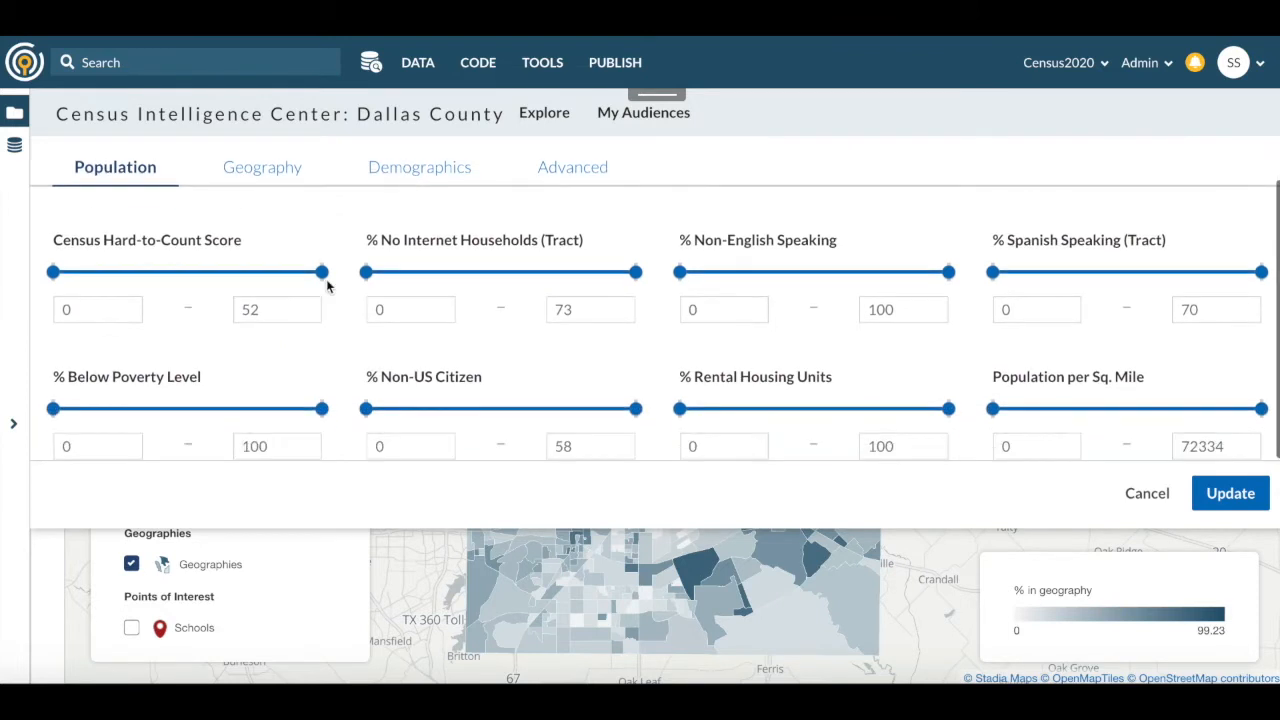
pyautogui.scroll(1, 327, 287)
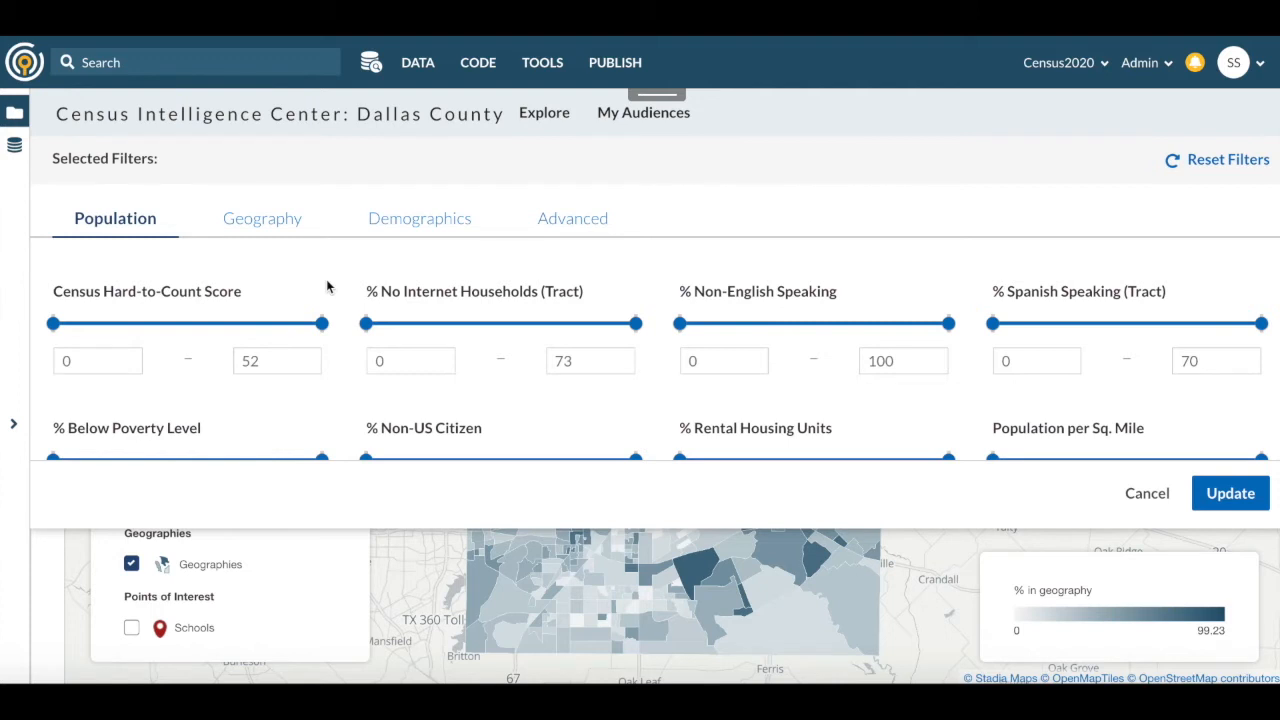
pyautogui.click(270, 219)
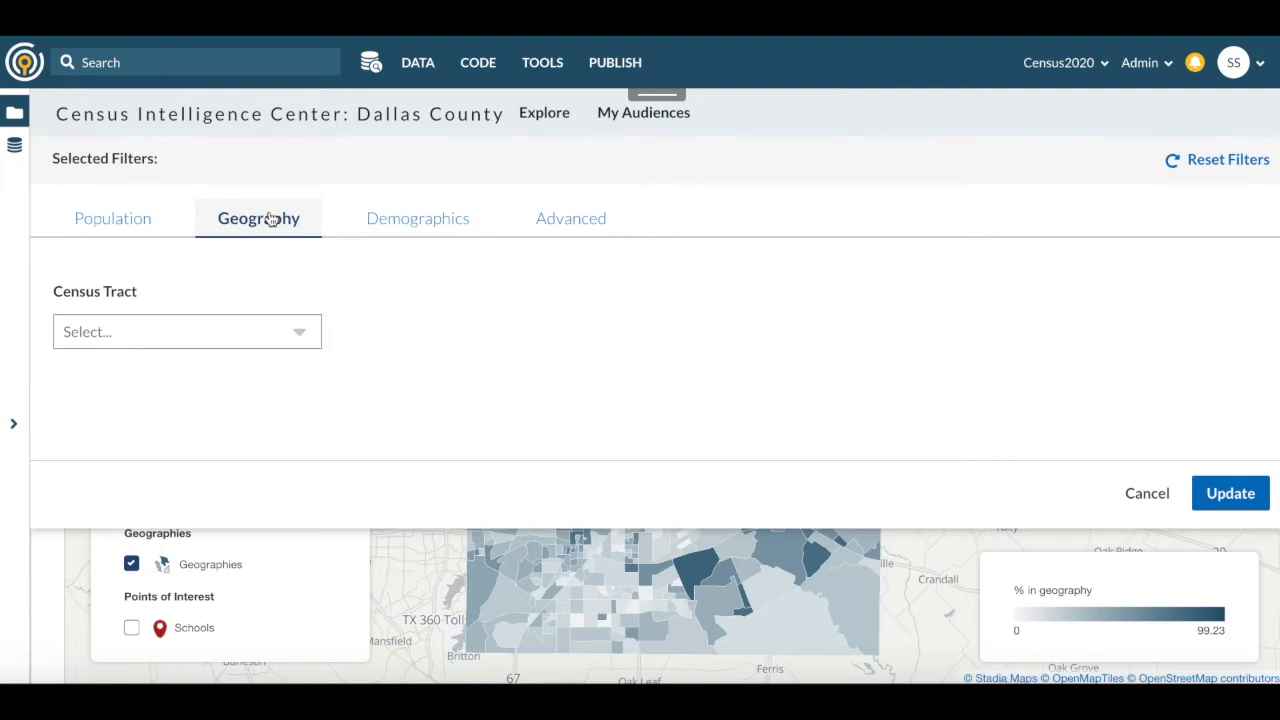
pyautogui.click(553, 220)
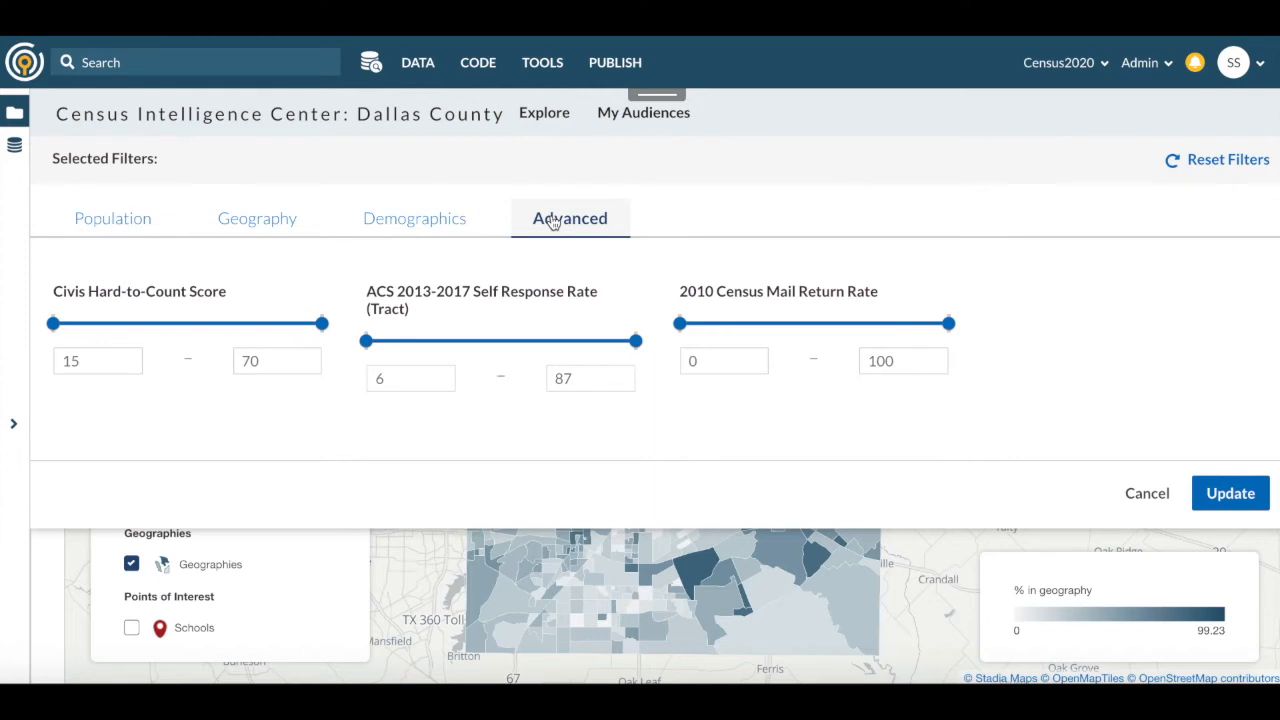
pyautogui.doubleClick(115, 360)
pyautogui.write('40')
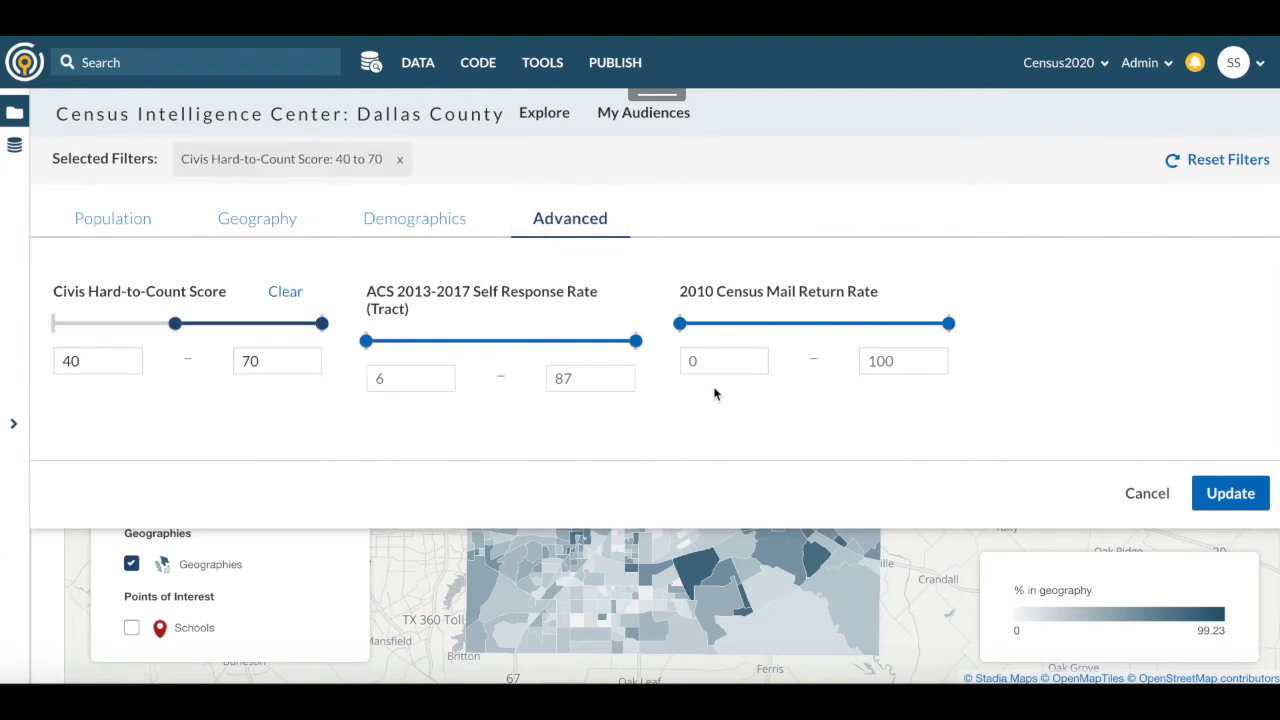
pyautogui.click(1231, 493)
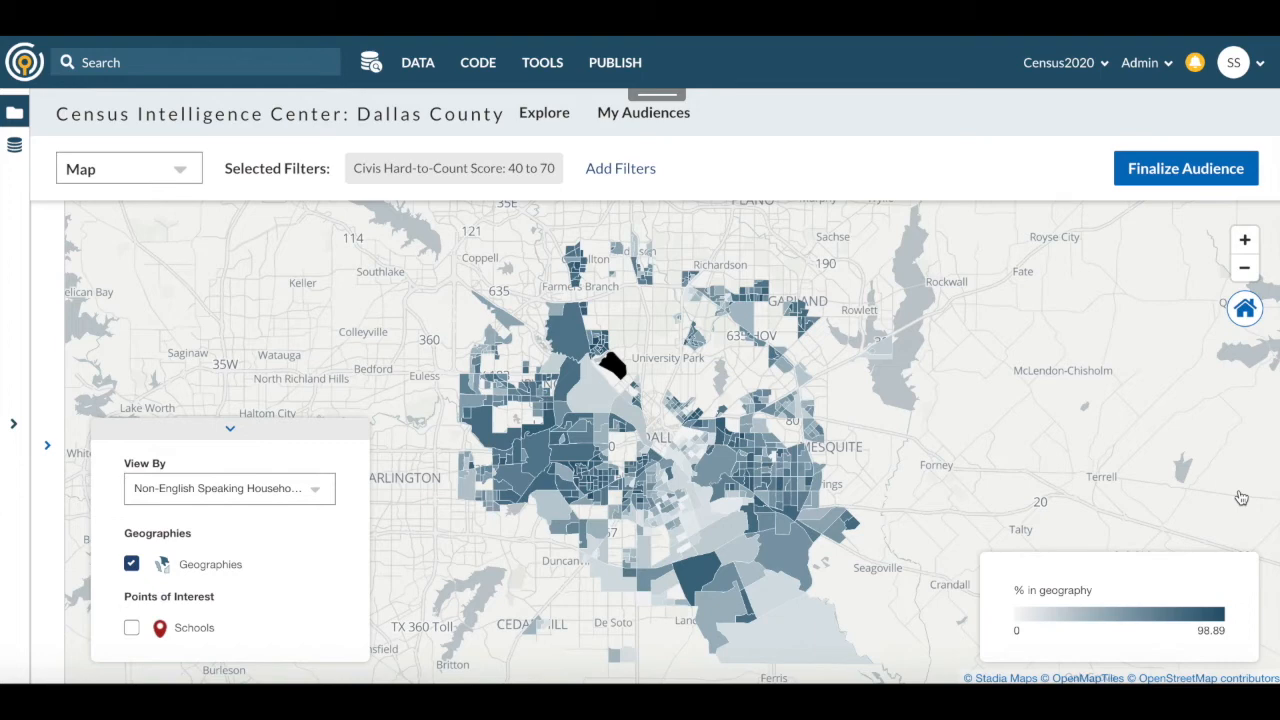
# - Switch from the map to the Demographics view and look through the audience's demographic breakdown
pyautogui.scroll(2, 128, 168)
pyautogui.click(128, 260)
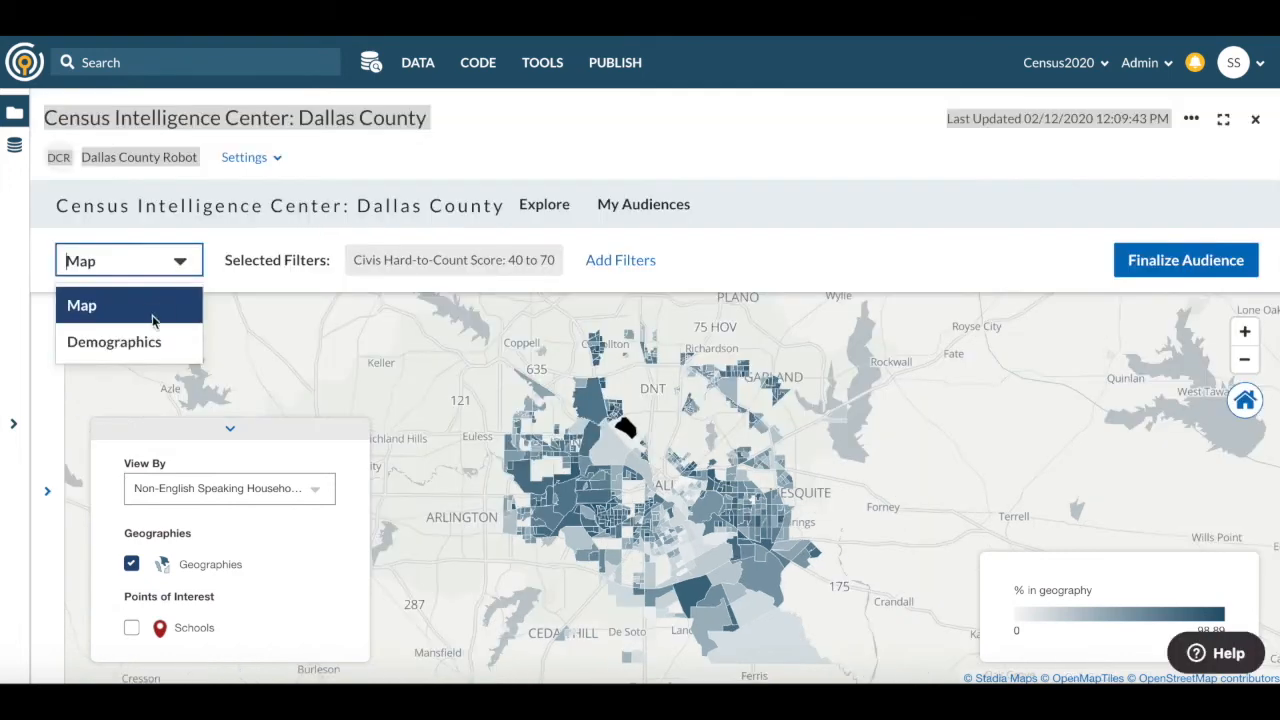
pyautogui.click(140, 340)
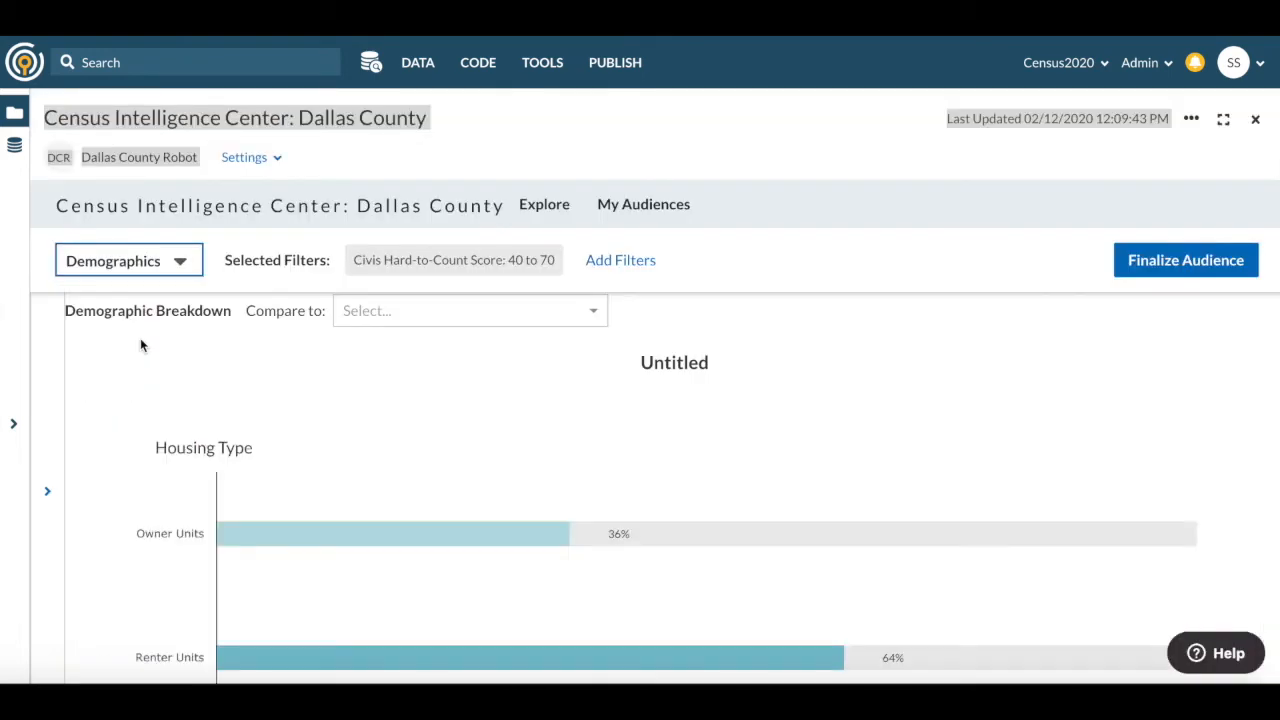
pyautogui.scroll(-3, 196, 500)
pyautogui.scroll(-9, 197, 502)
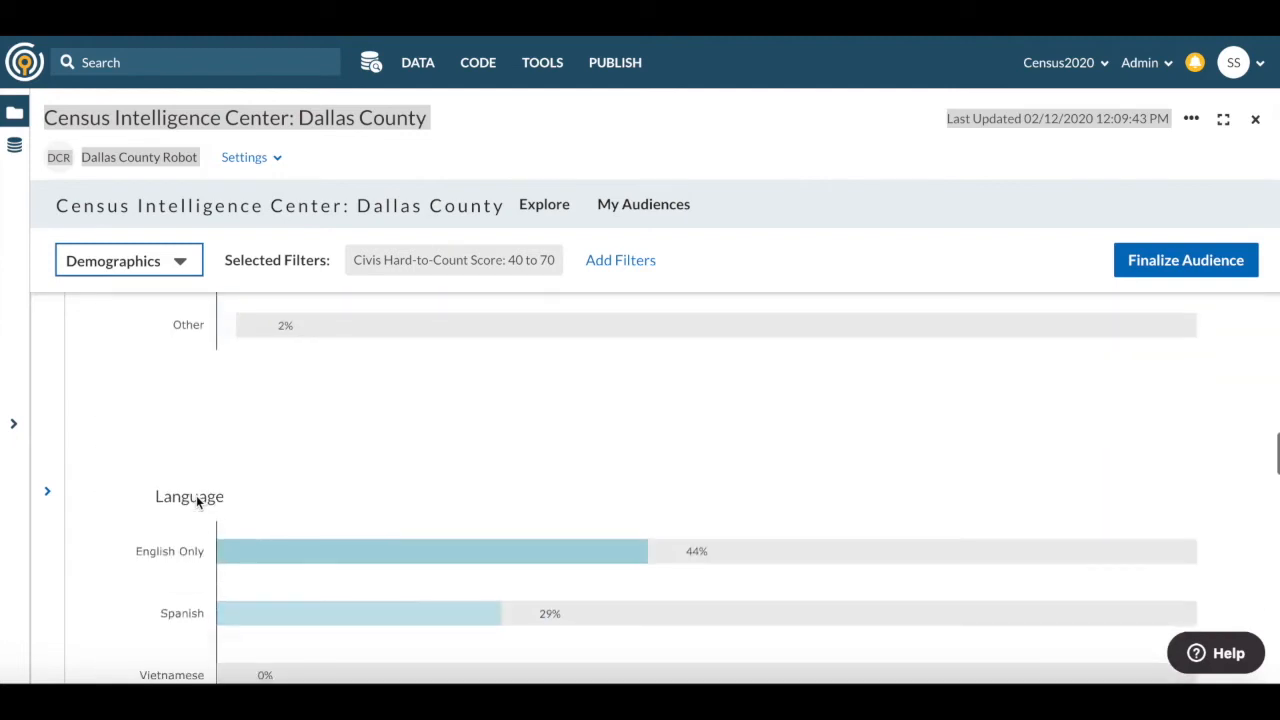
pyautogui.scroll(-6, 197, 502)
pyautogui.scroll(15, 197, 502)
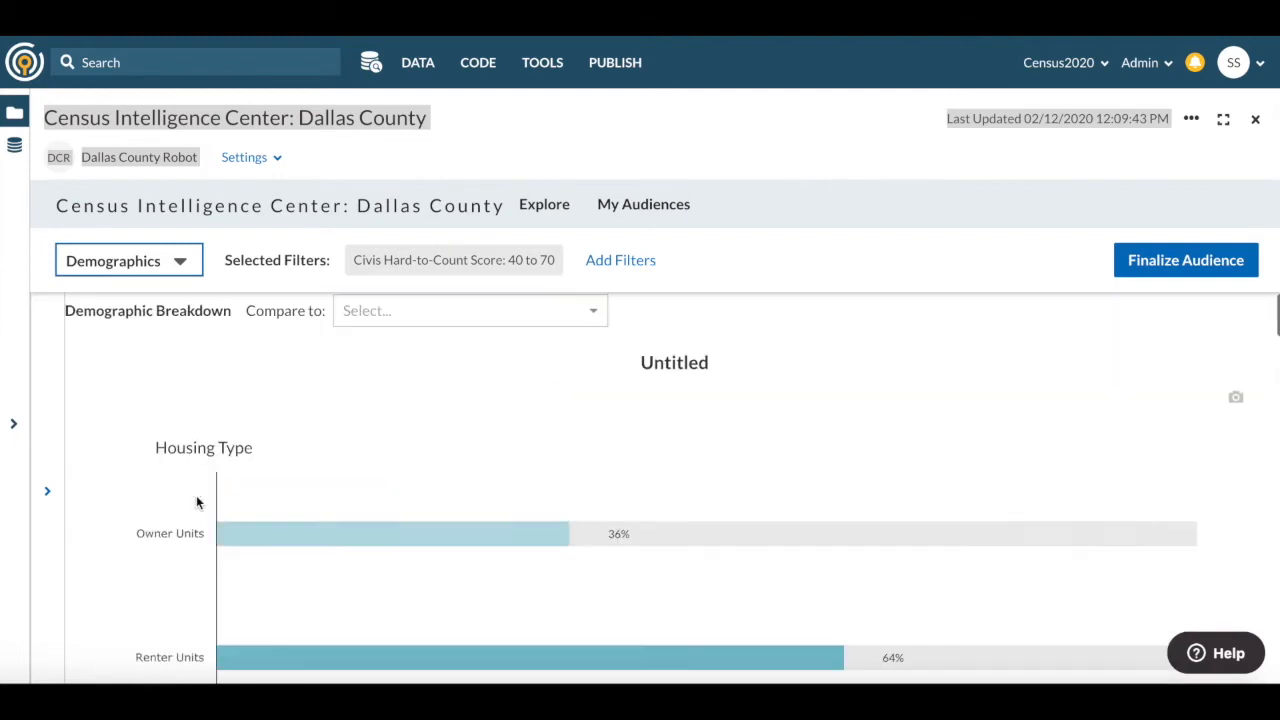
# - Compare the demographic breakdown to Dallas County Overall and review the differences across the categories
pyautogui.click(382, 311)
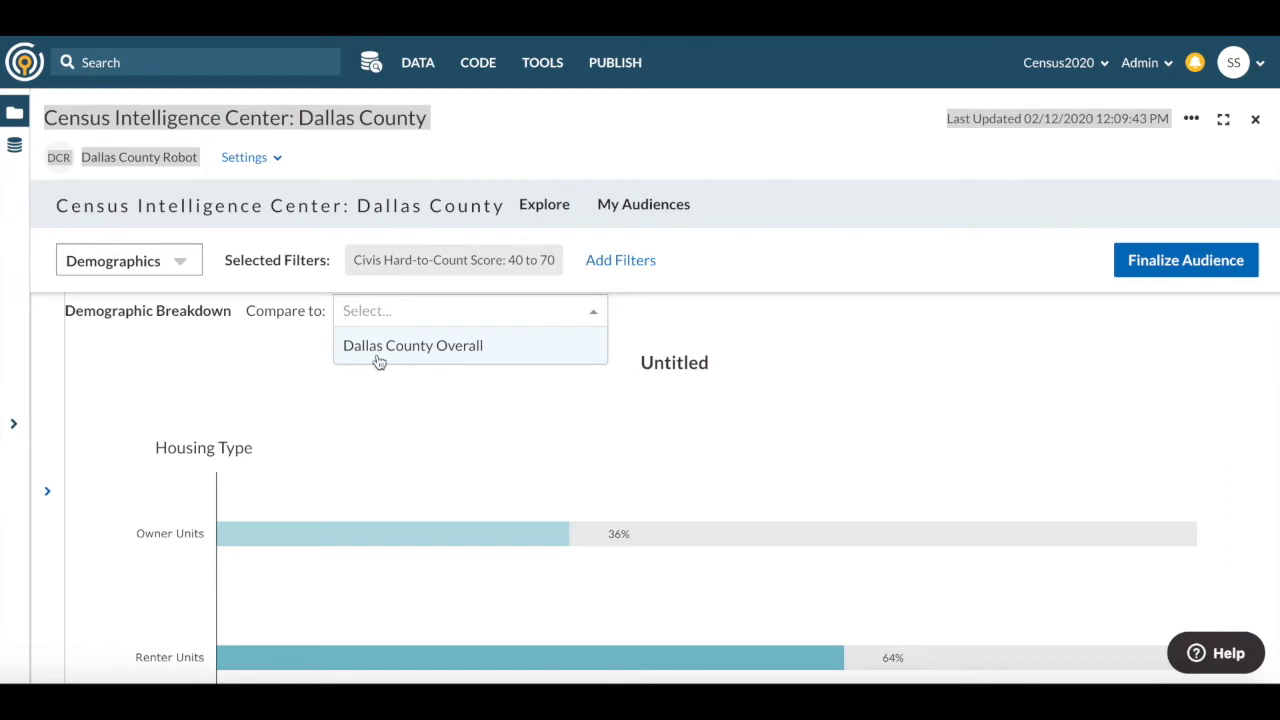
pyautogui.click(379, 346)
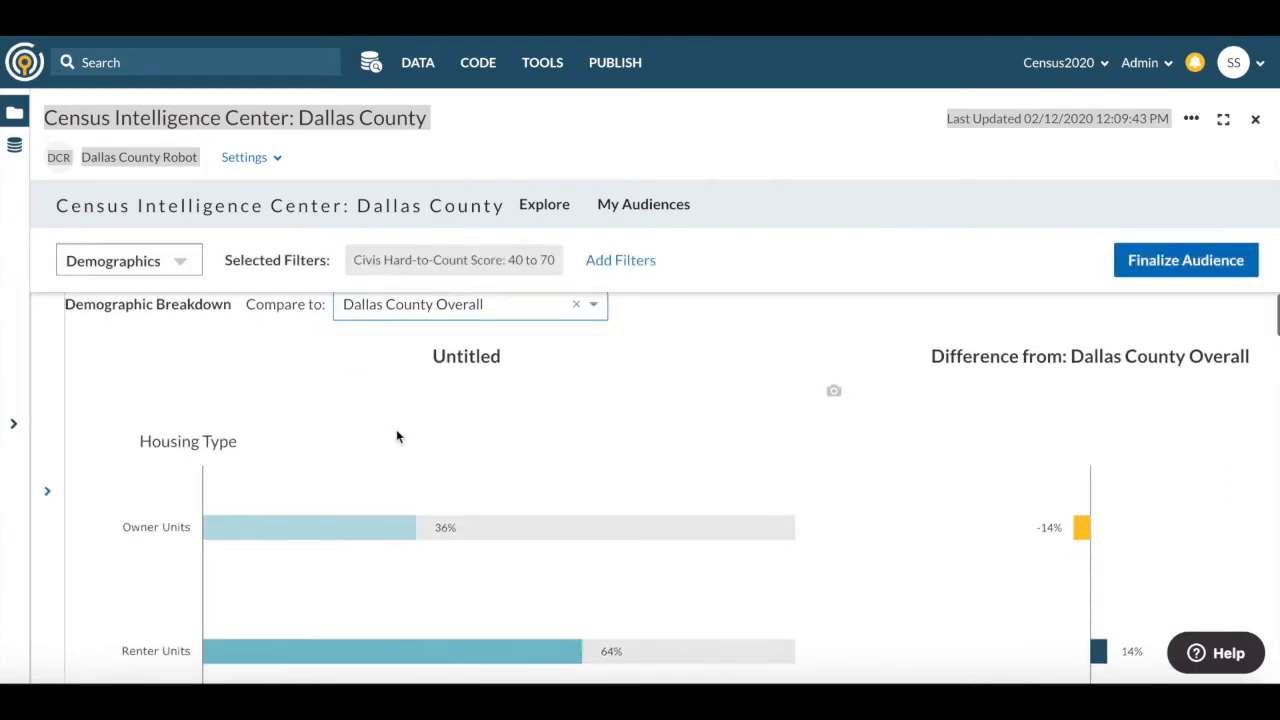
pyautogui.scroll(-3, 396, 435)
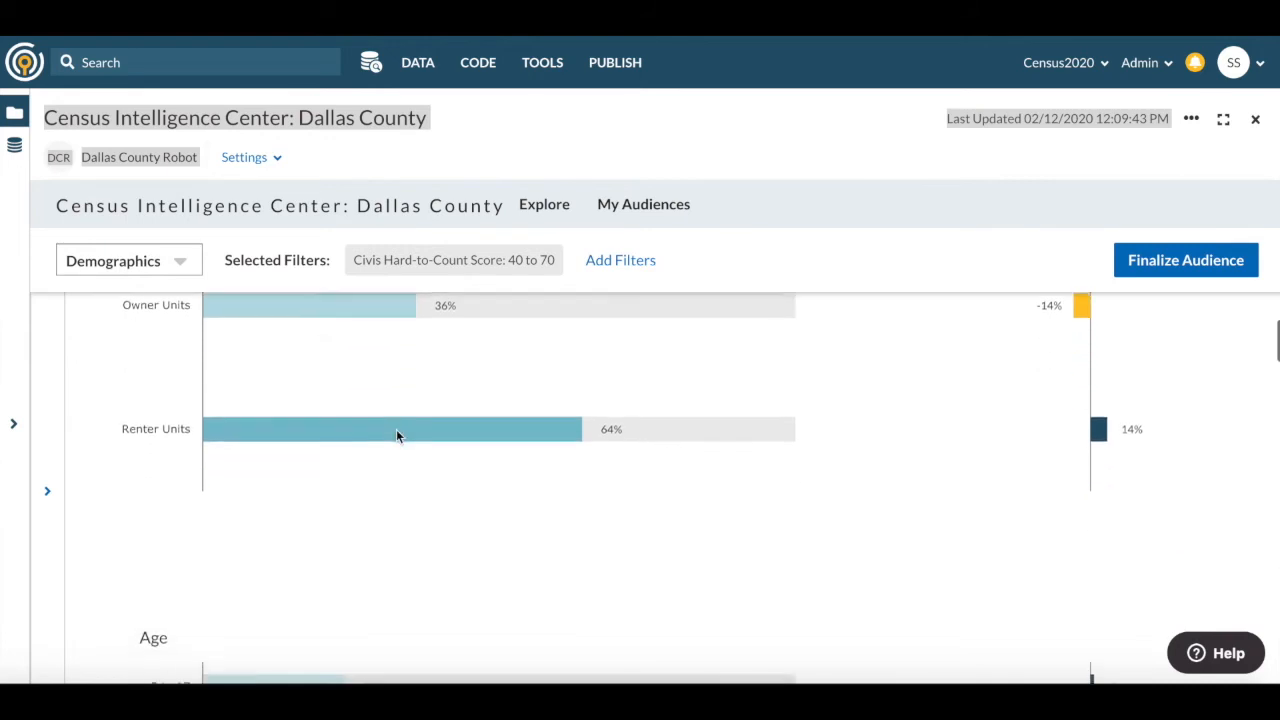
pyautogui.scroll(-6, 396, 432)
pyautogui.scroll(-5, 396, 432)
pyautogui.scroll(-6, 396, 436)
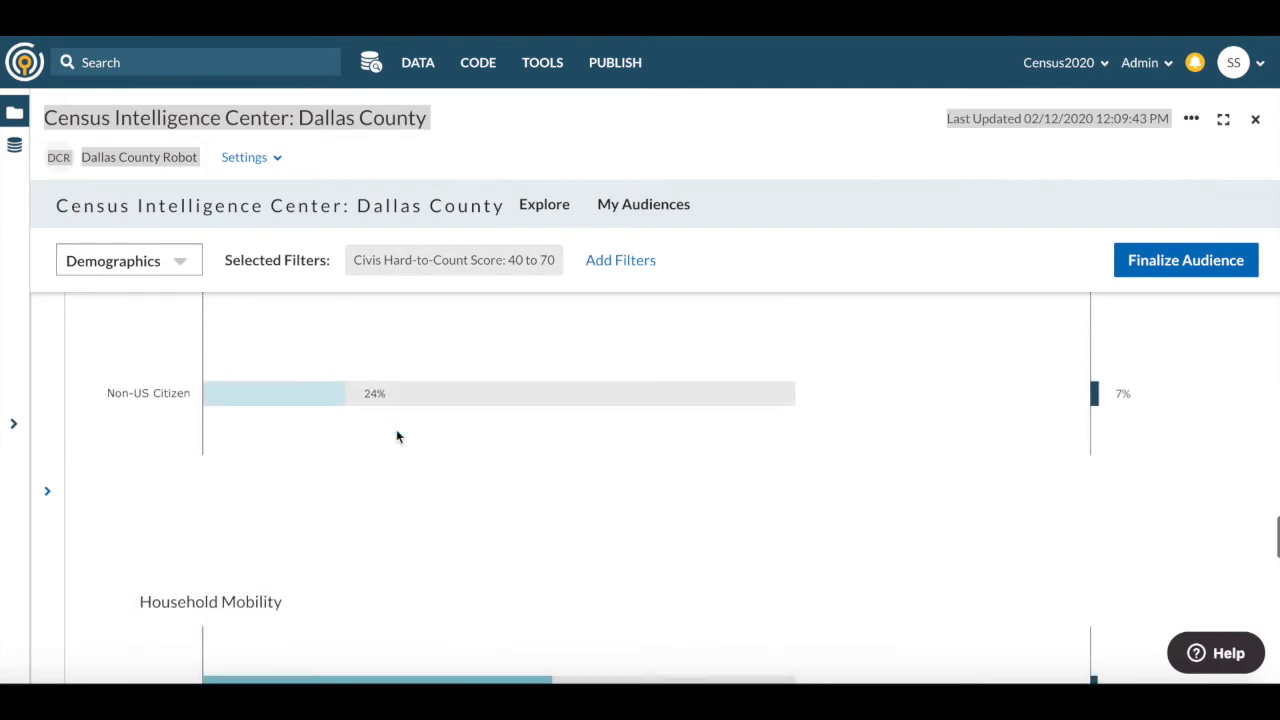
pyautogui.scroll(1, 396, 436)
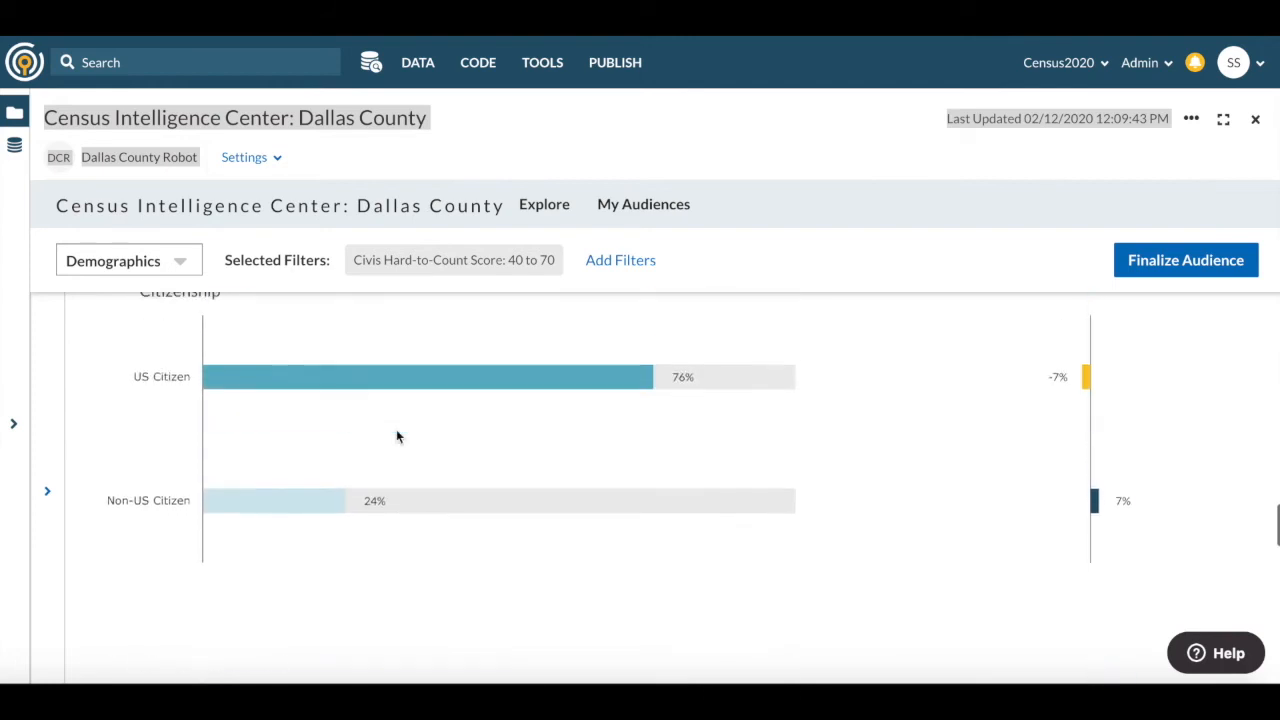
pyautogui.scroll(20, 396, 436)
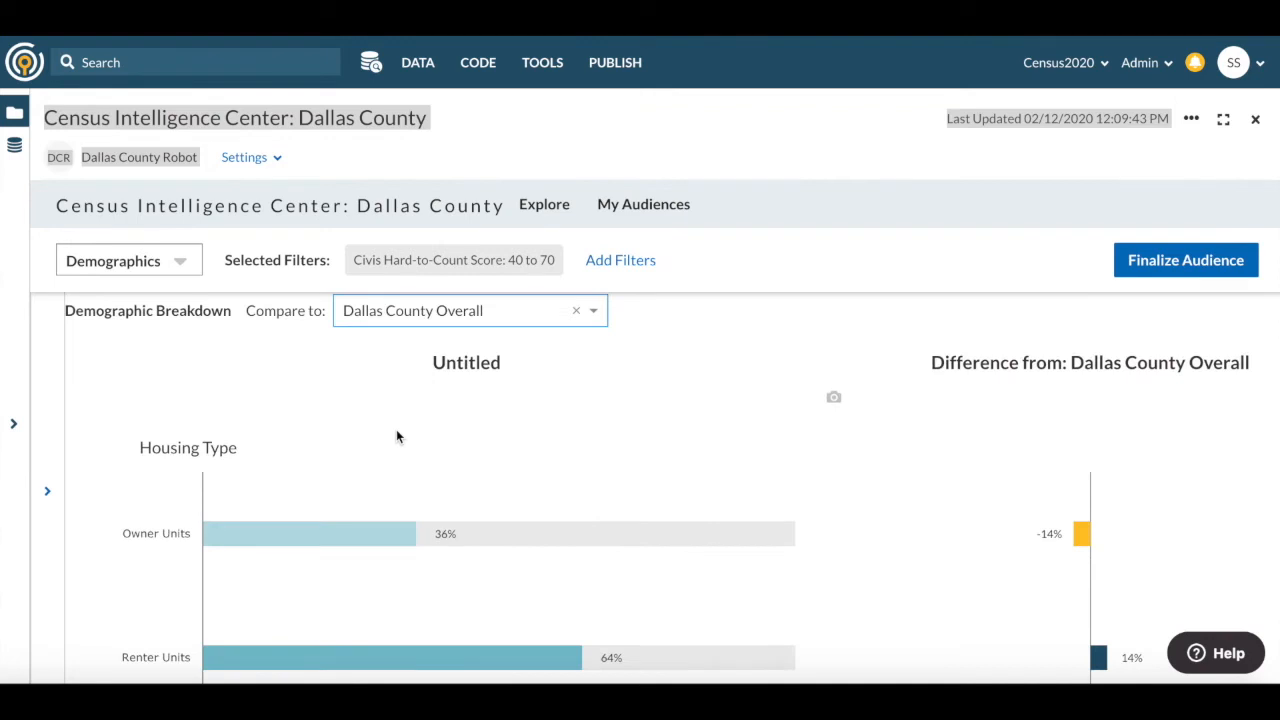
# - Finalize the audience with the name "Dallas Hard-to-Count" and the description "HTC greater than 40"
pyautogui.click(1172, 261)
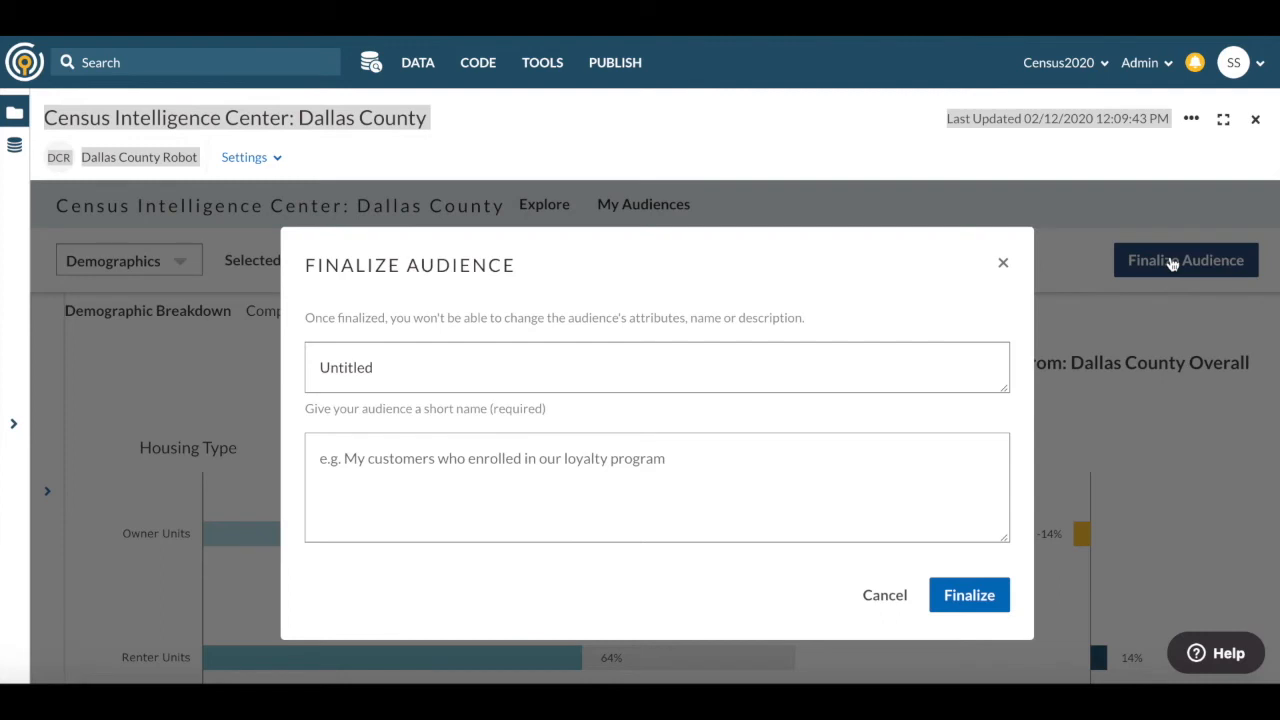
pyautogui.doubleClick(358, 369)
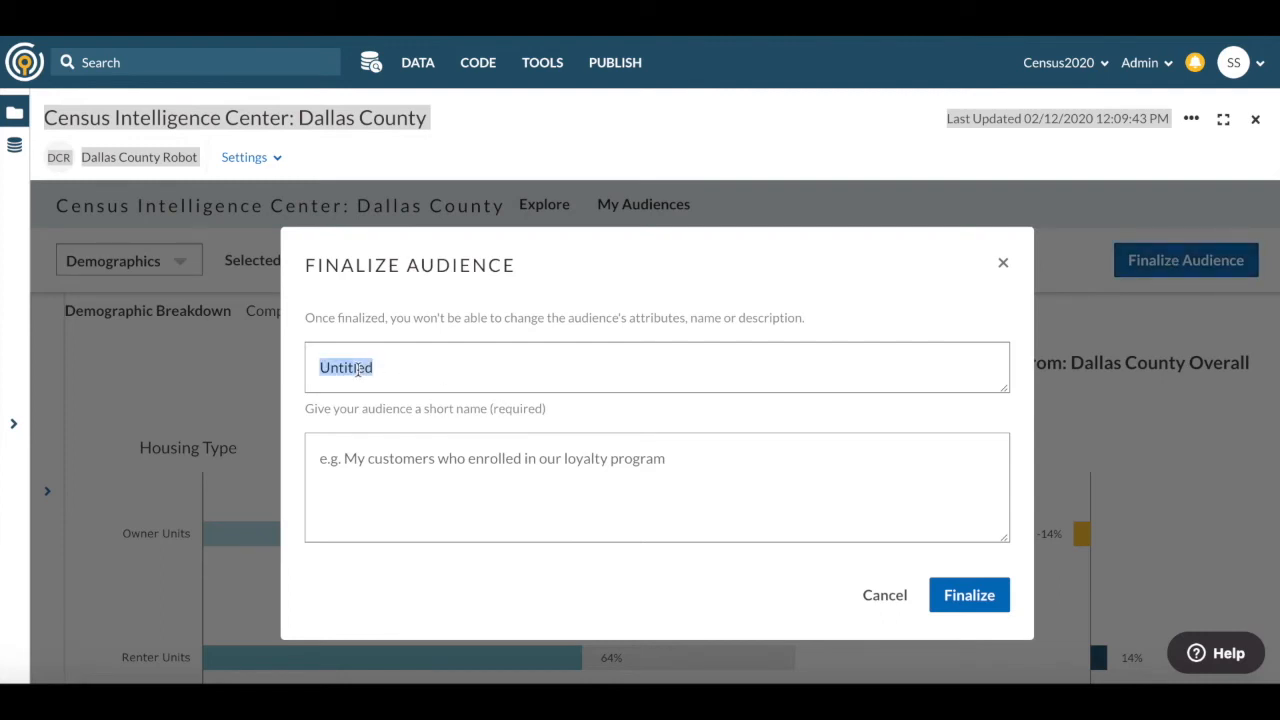
pyautogui.write('Dallas Hard-to-Count')
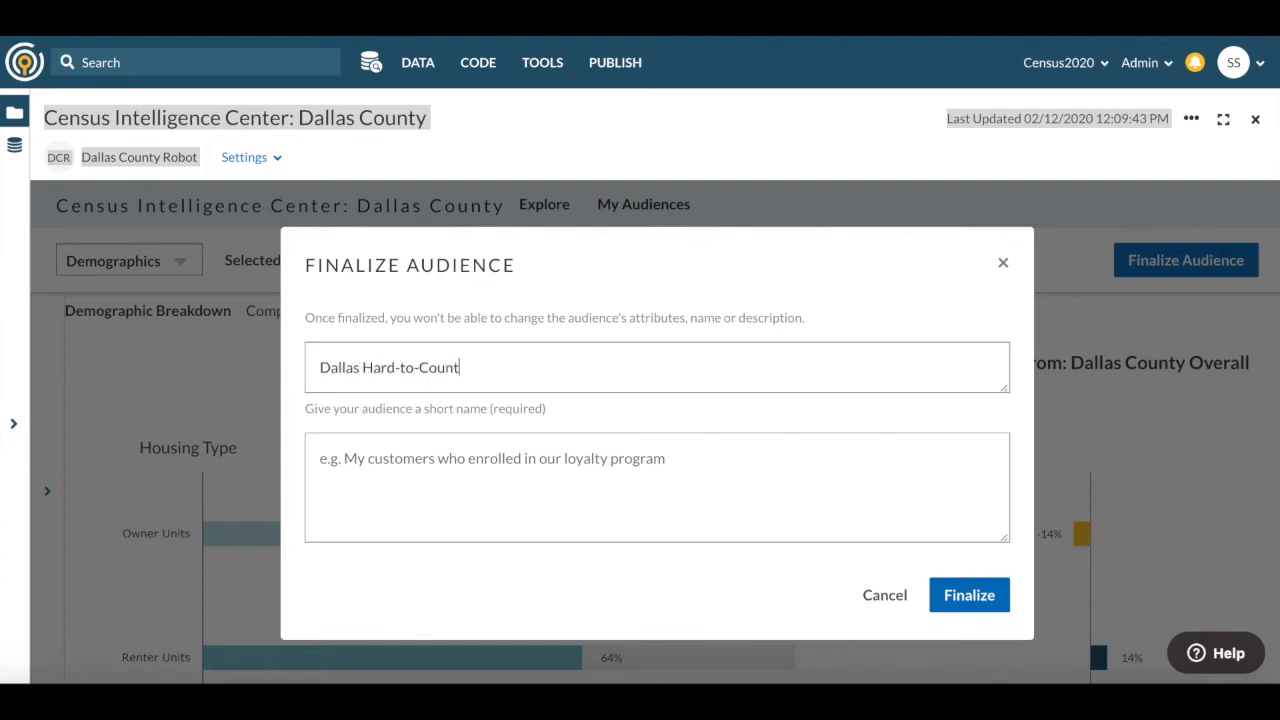
pyautogui.click(346, 458)
pyautogui.write('HTC greater than 40')
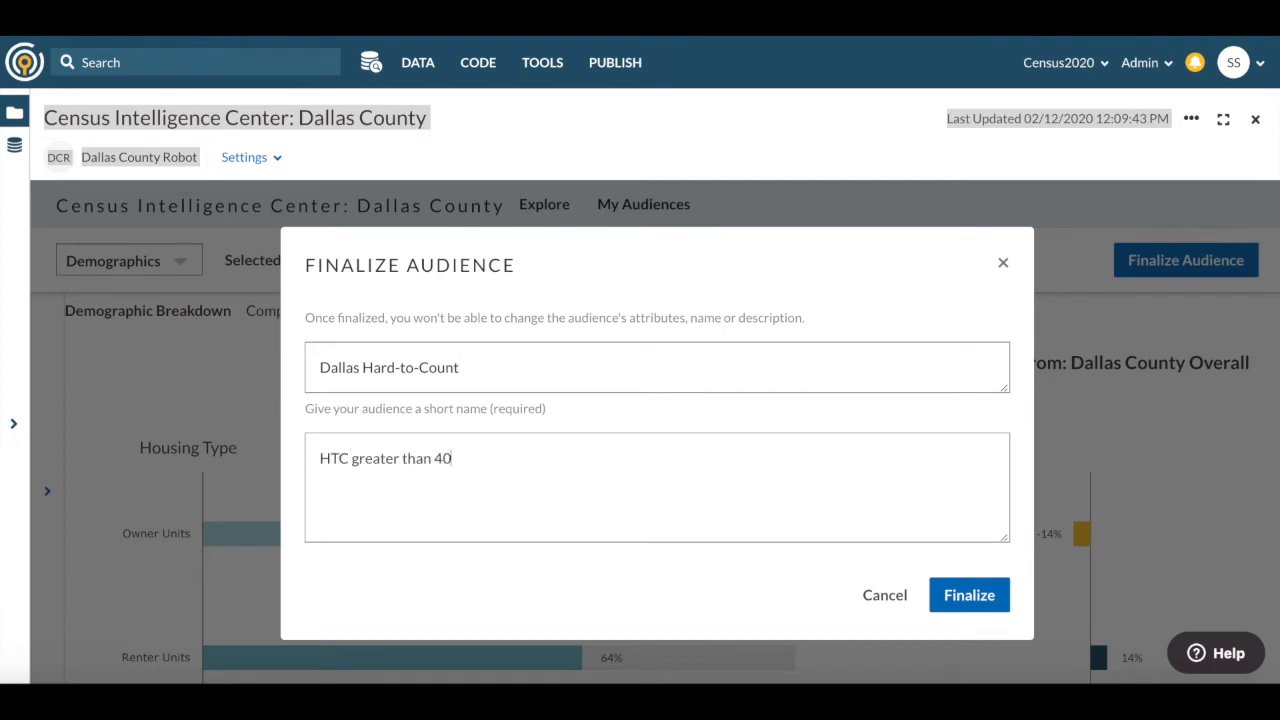
pyautogui.click(952, 599)
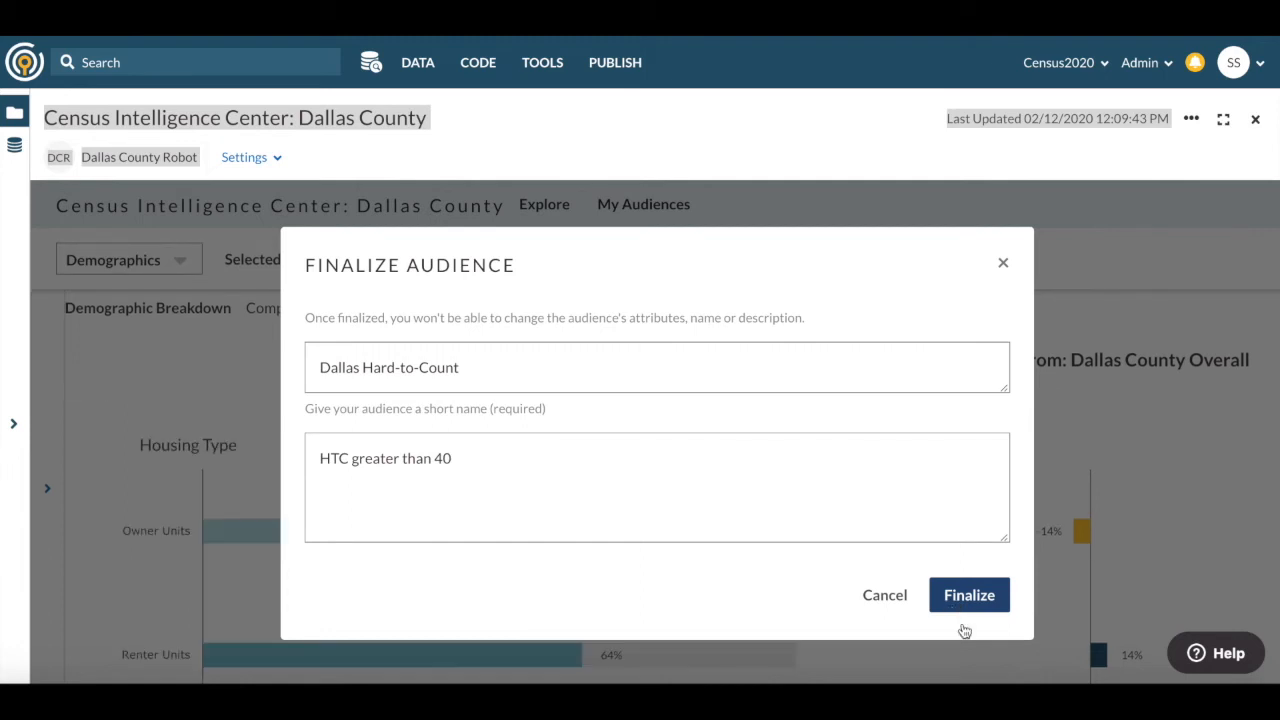
pyautogui.click(968, 604)
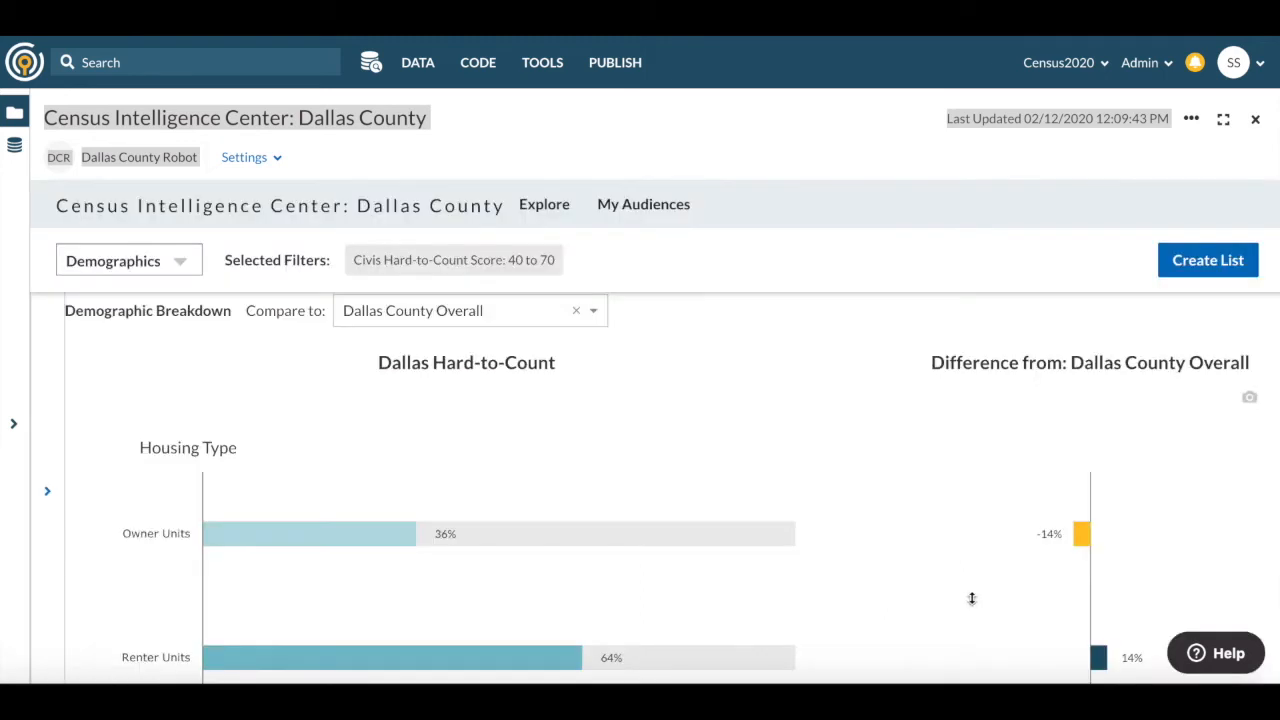
# - Create a list of audience details for the Dallas Hard-to-Count audience
pyautogui.click(1206, 261)
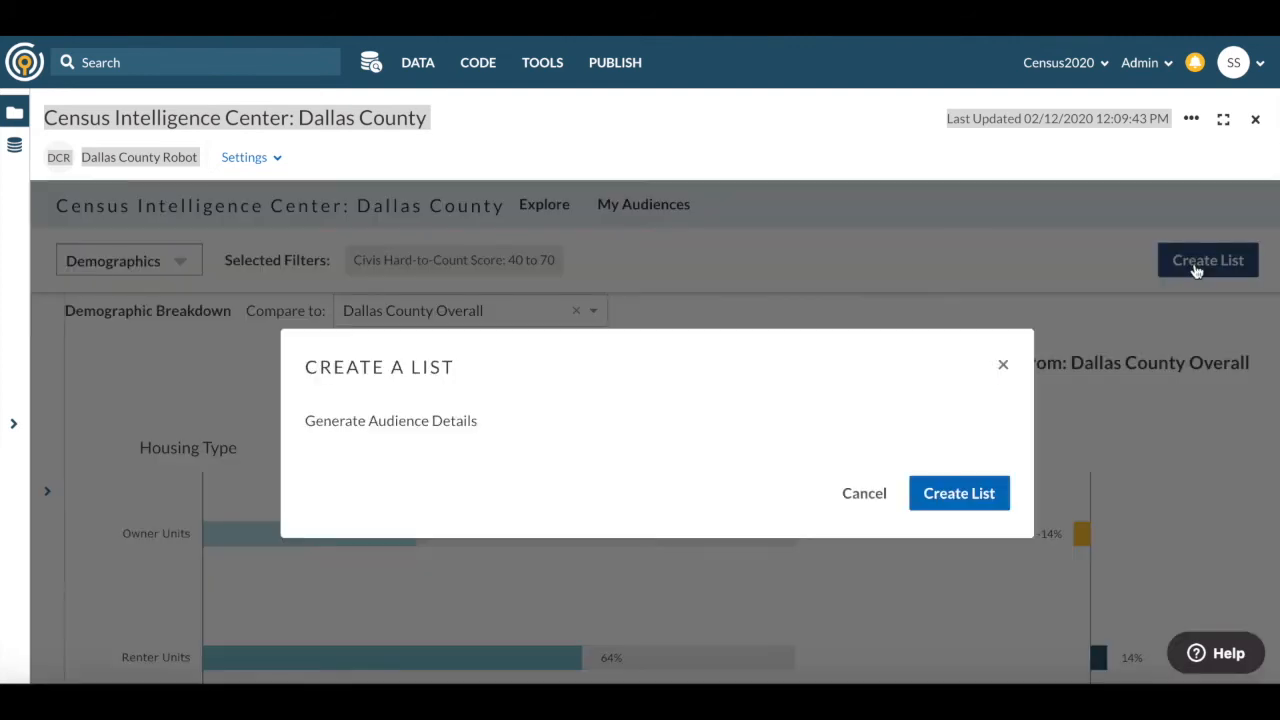
pyautogui.click(958, 494)
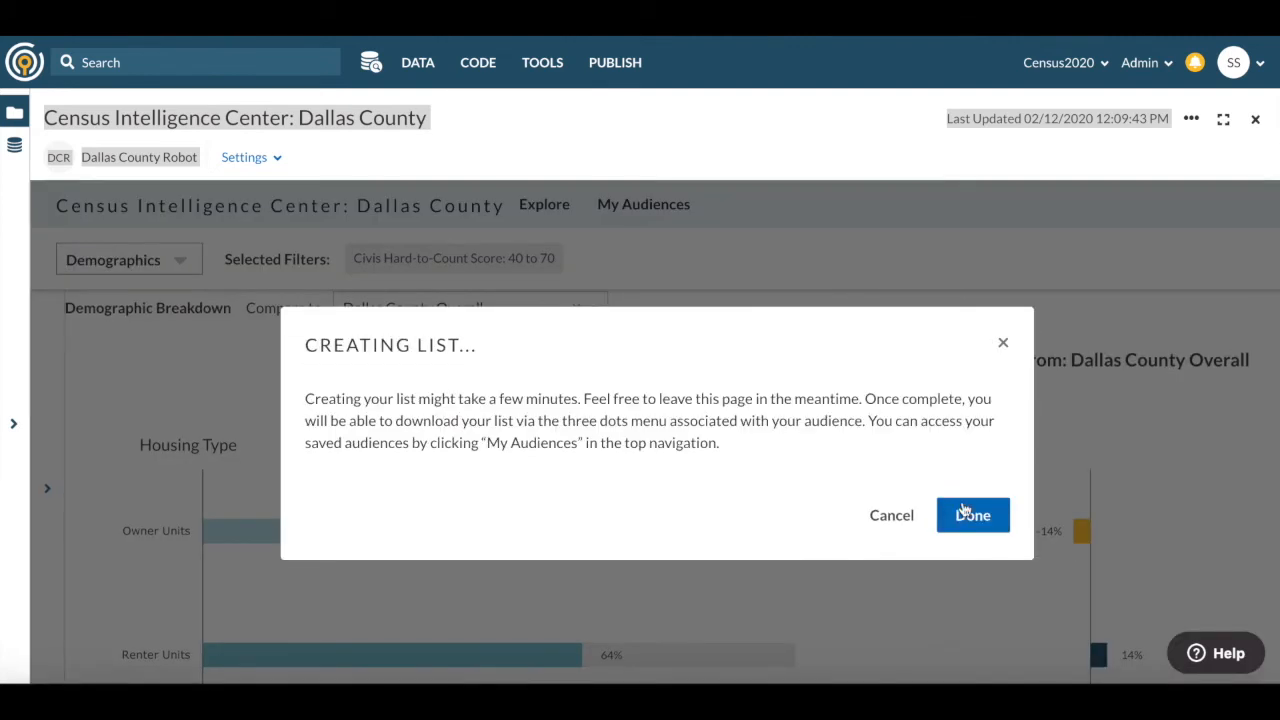
pyautogui.click(968, 515)
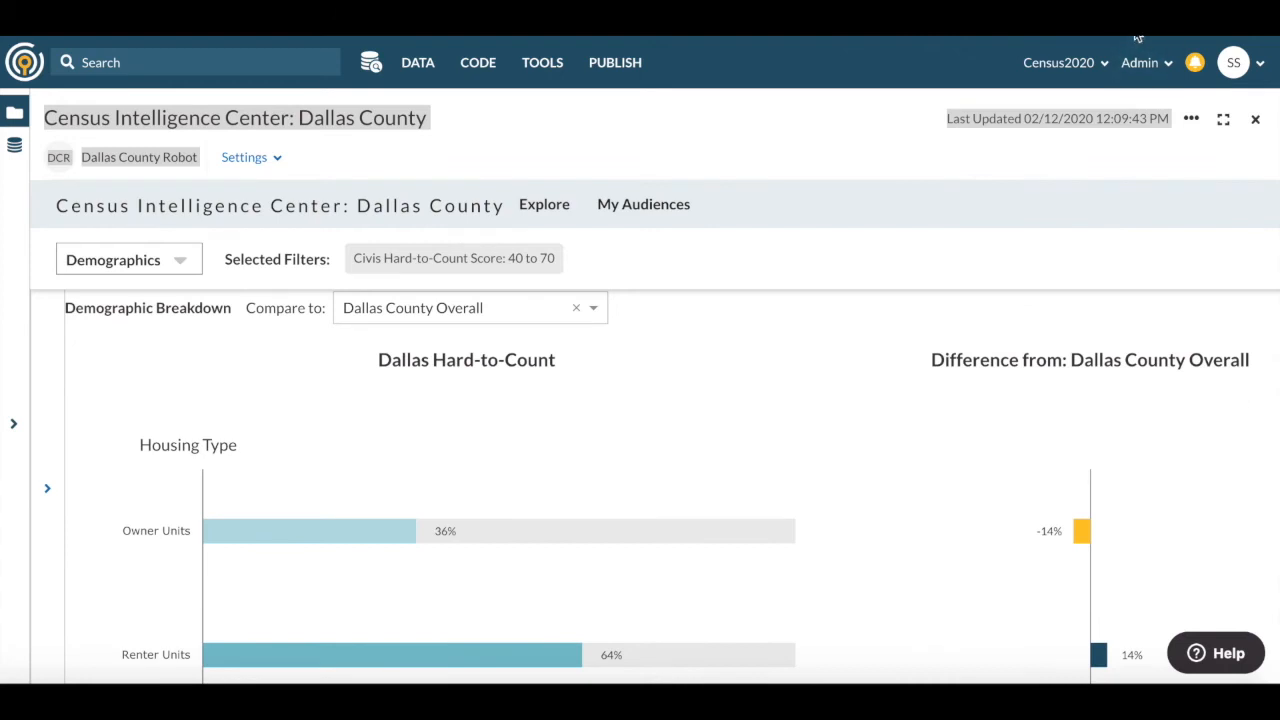
# - Download the Dallas Hard-to-Count list from the saved audiences and close the Audience Library
pyautogui.click(645, 205)
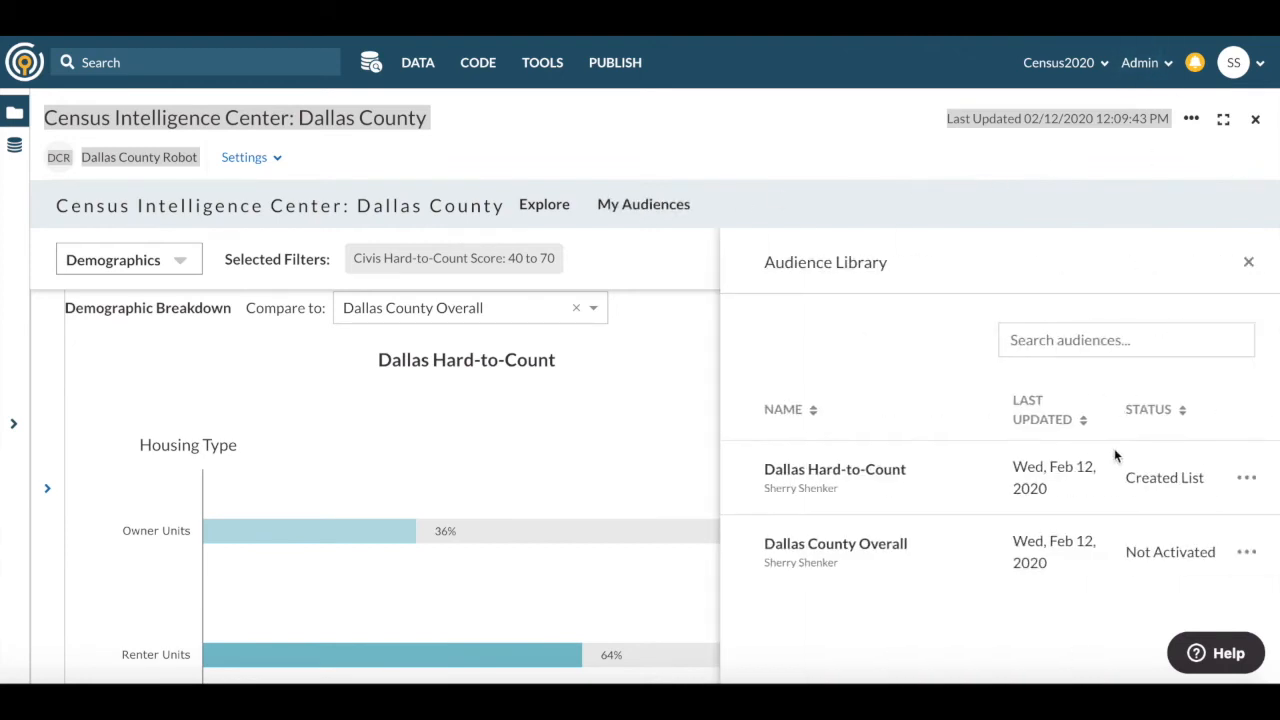
pyautogui.click(1246, 479)
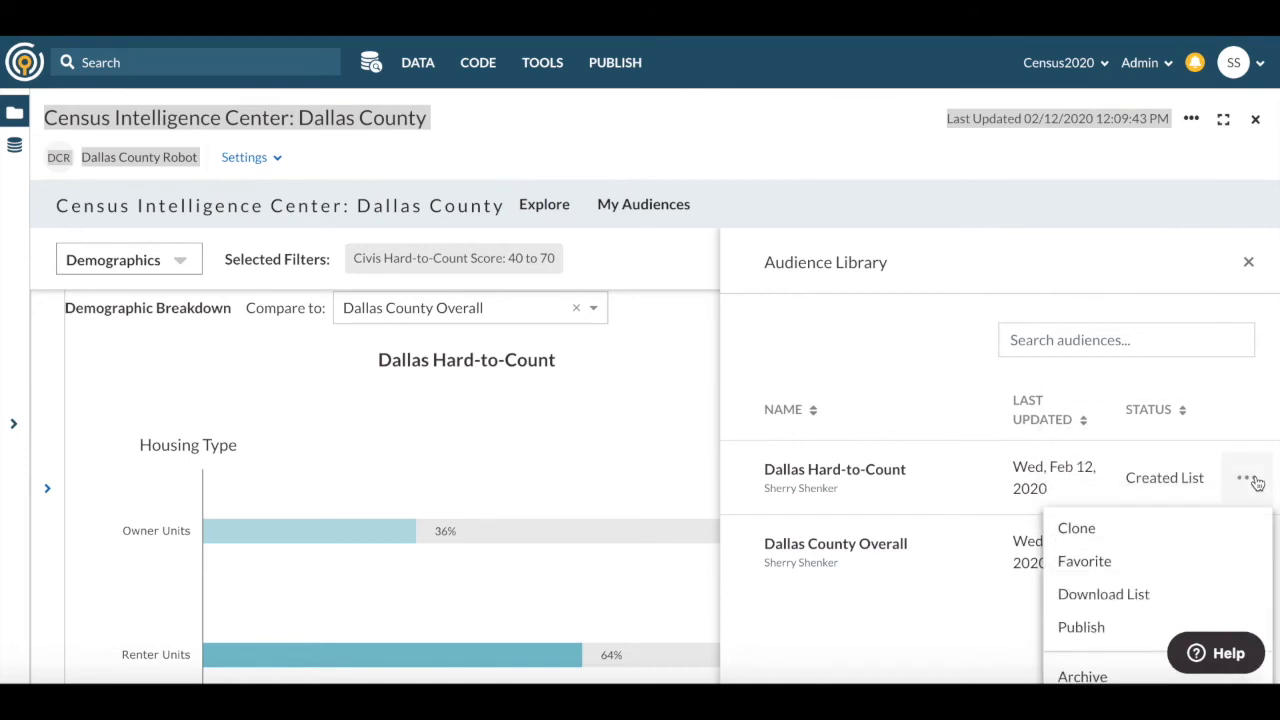
pyautogui.click(1115, 596)
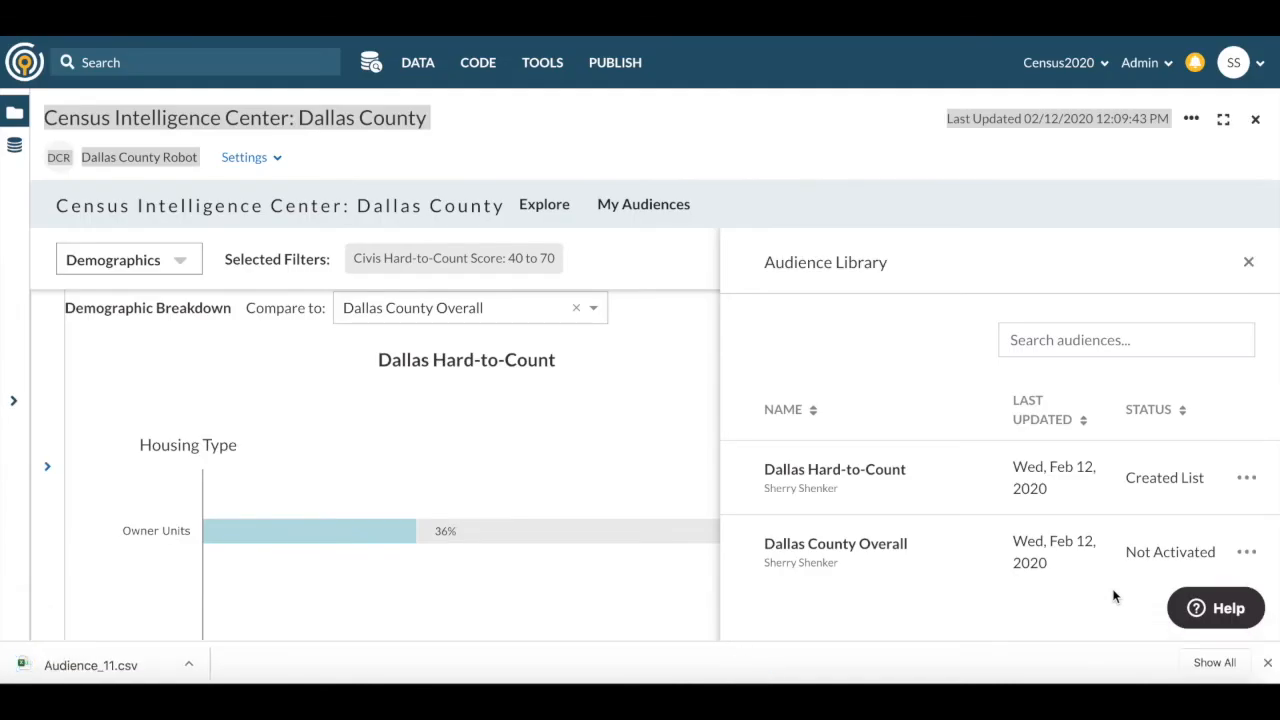
pyautogui.click(1248, 263)
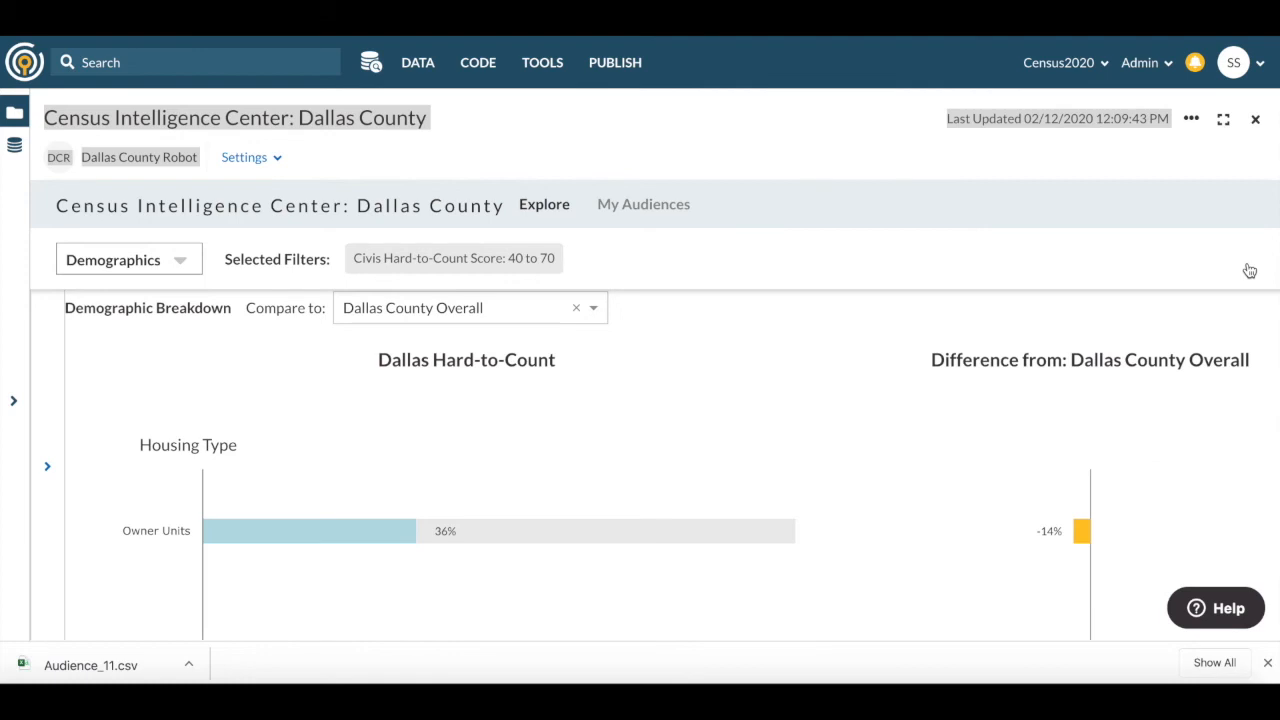
# - Switch to the map view and replace the hard-to-count score filter with a geography filter for census Tract 7202
pyautogui.click(183, 268)
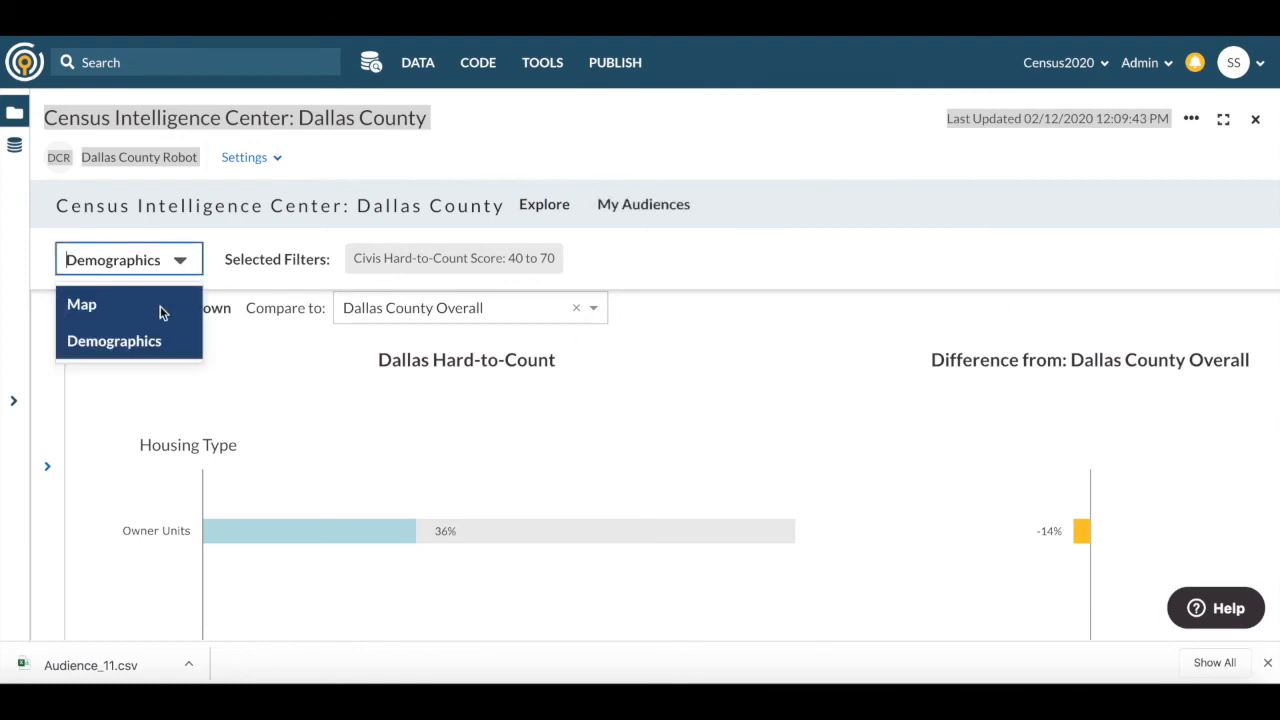
pyautogui.click(160, 307)
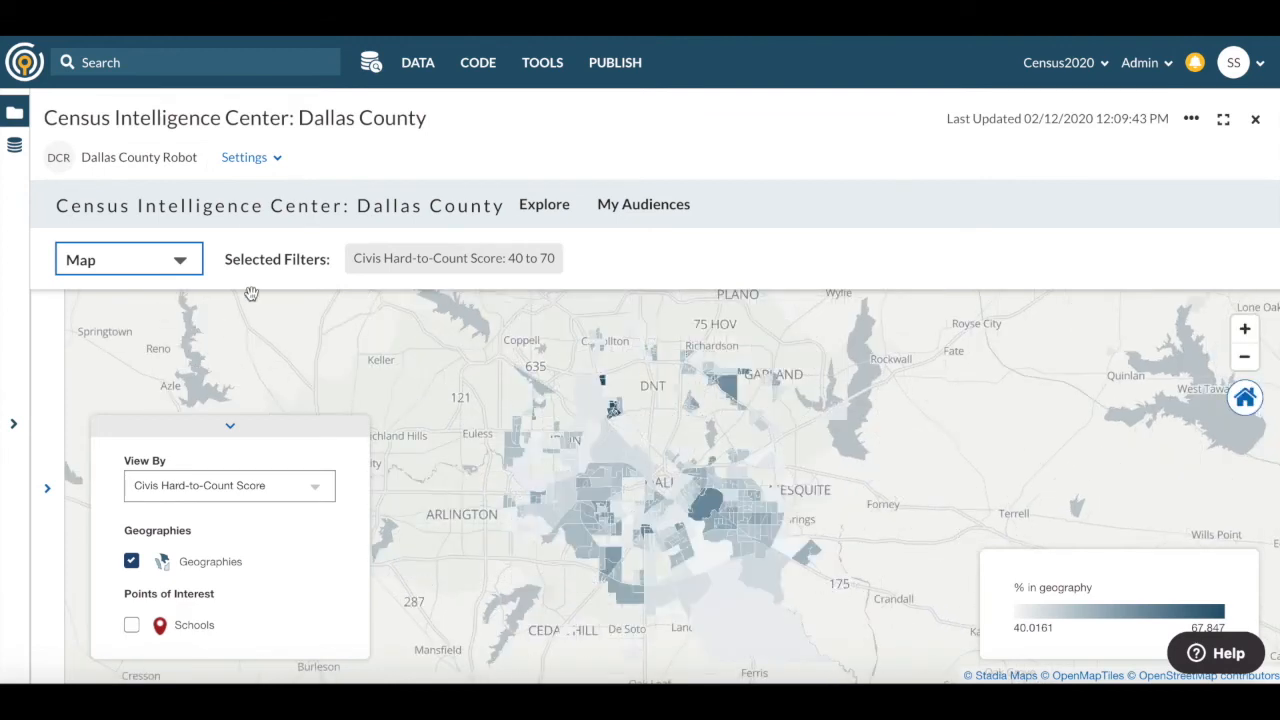
pyautogui.click(409, 260)
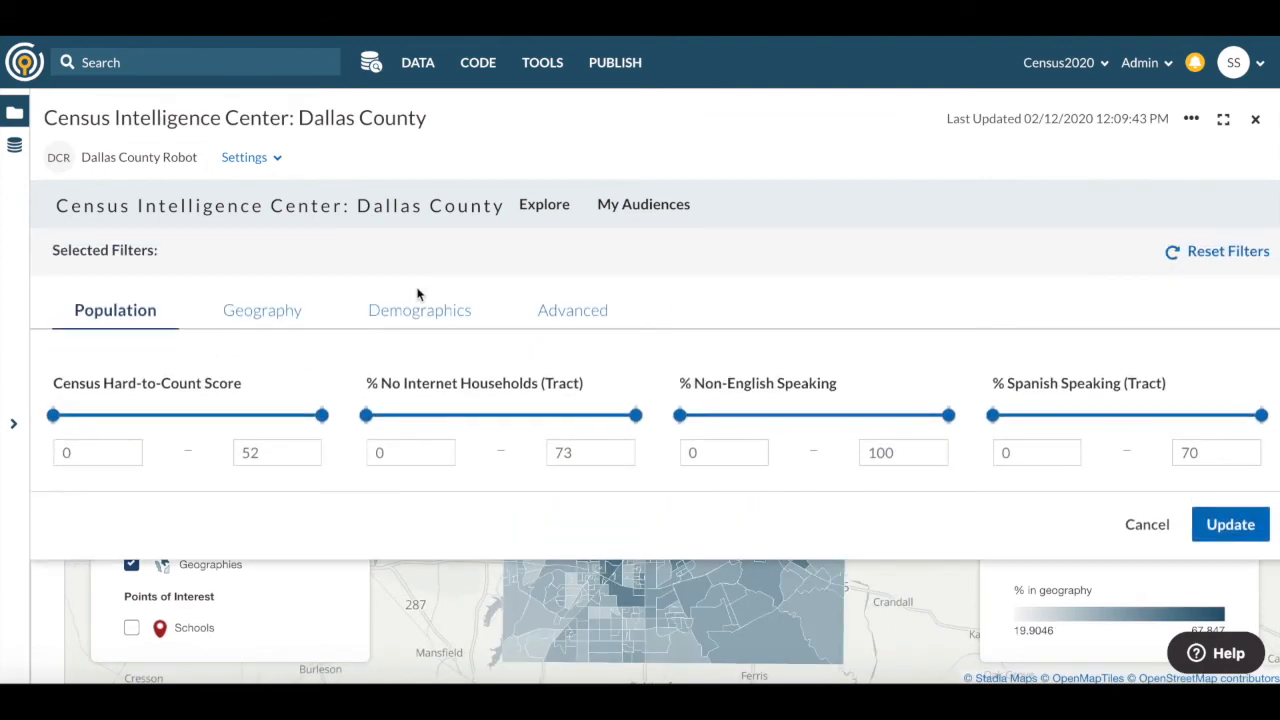
pyautogui.click(300, 314)
pyautogui.click(245, 428)
pyautogui.write('720')
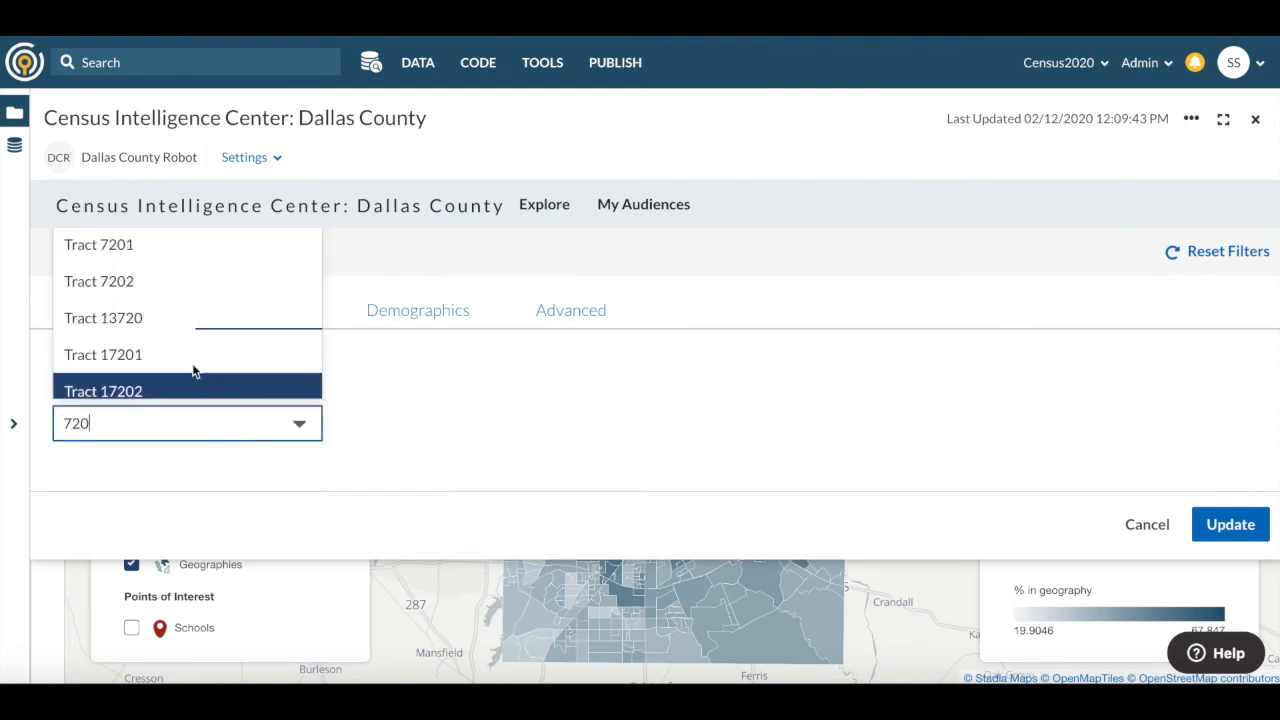
pyautogui.click(143, 284)
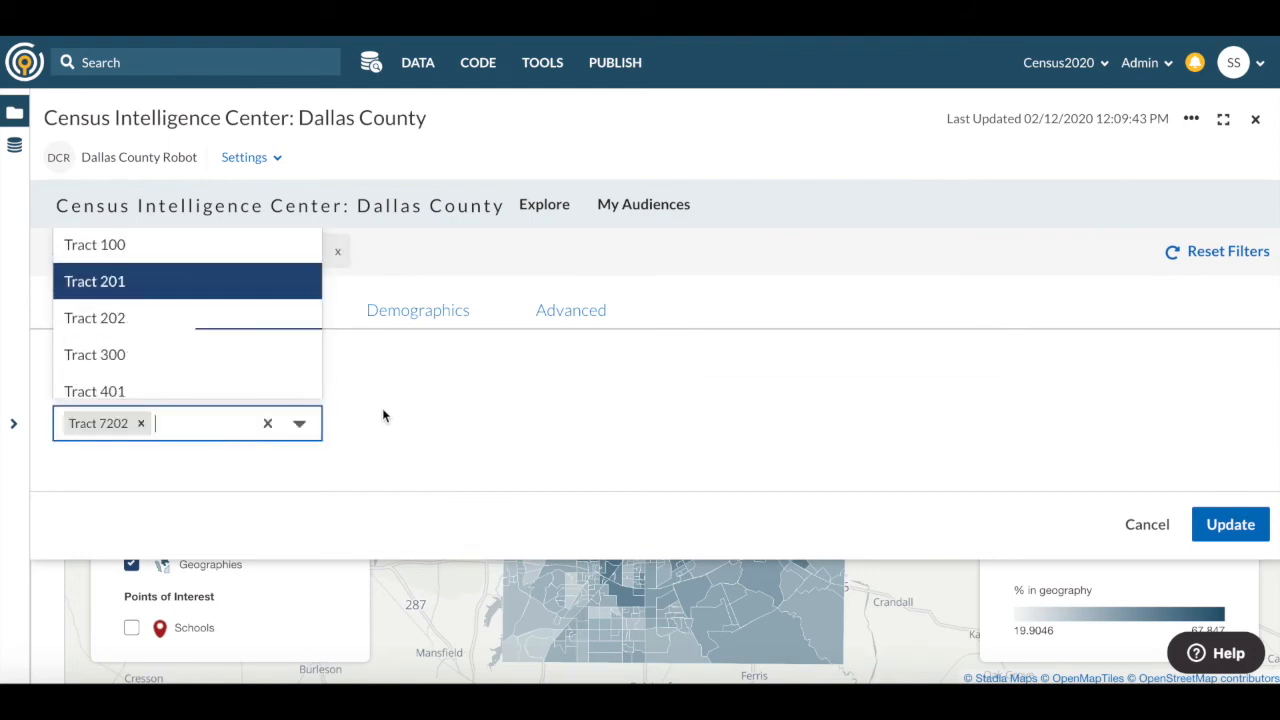
pyautogui.click(1229, 524)
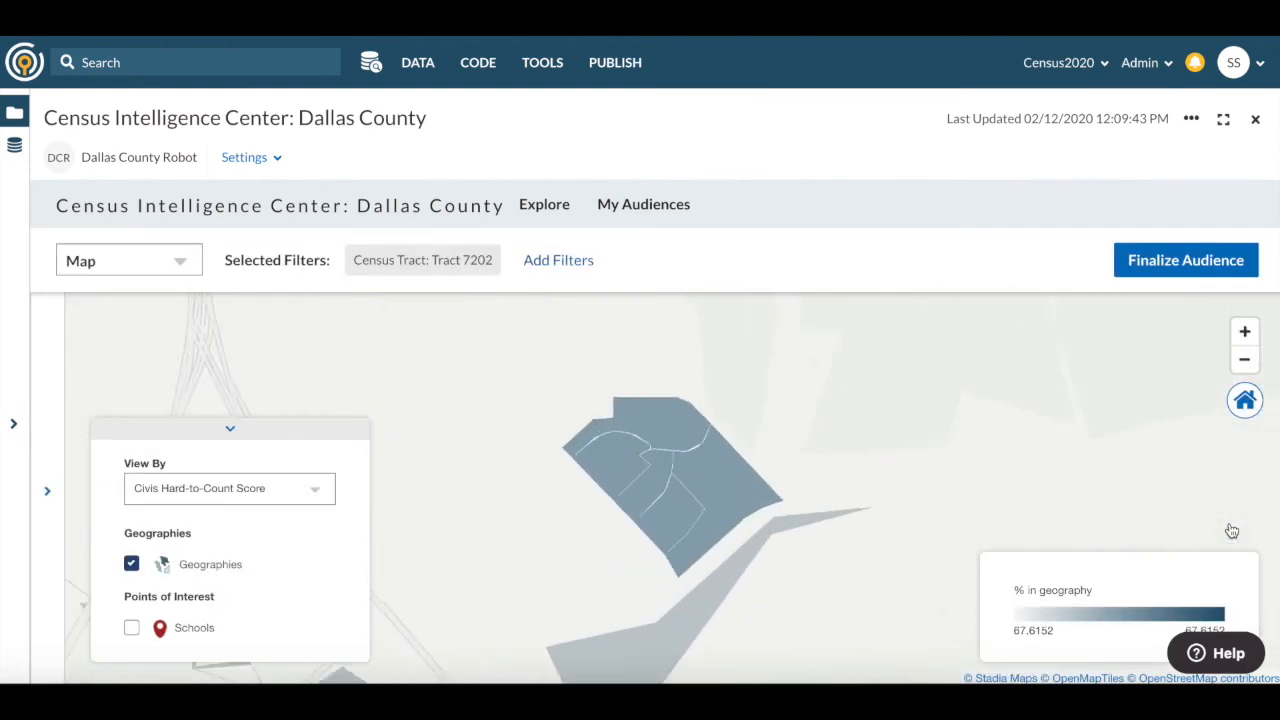
# - Show schools as points of interest on the map and check the names of schools around Tract 7202
pyautogui.click(132, 628)
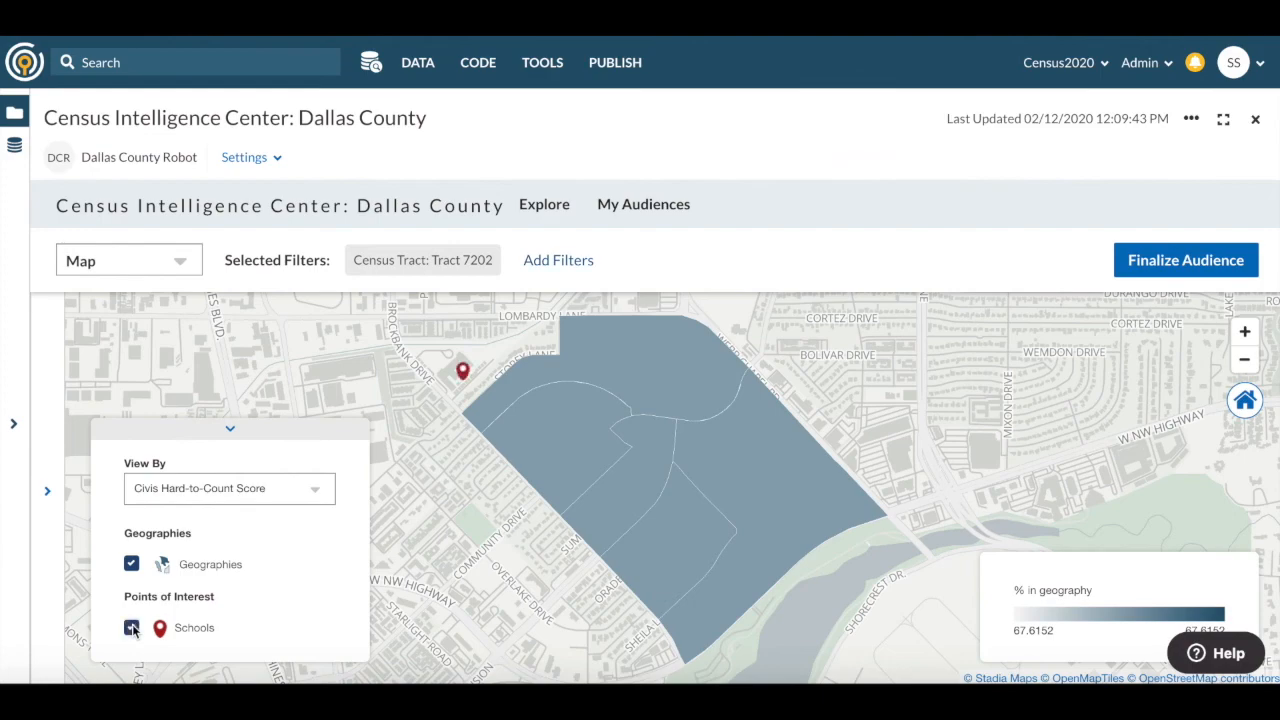
pyautogui.click(1244, 360)
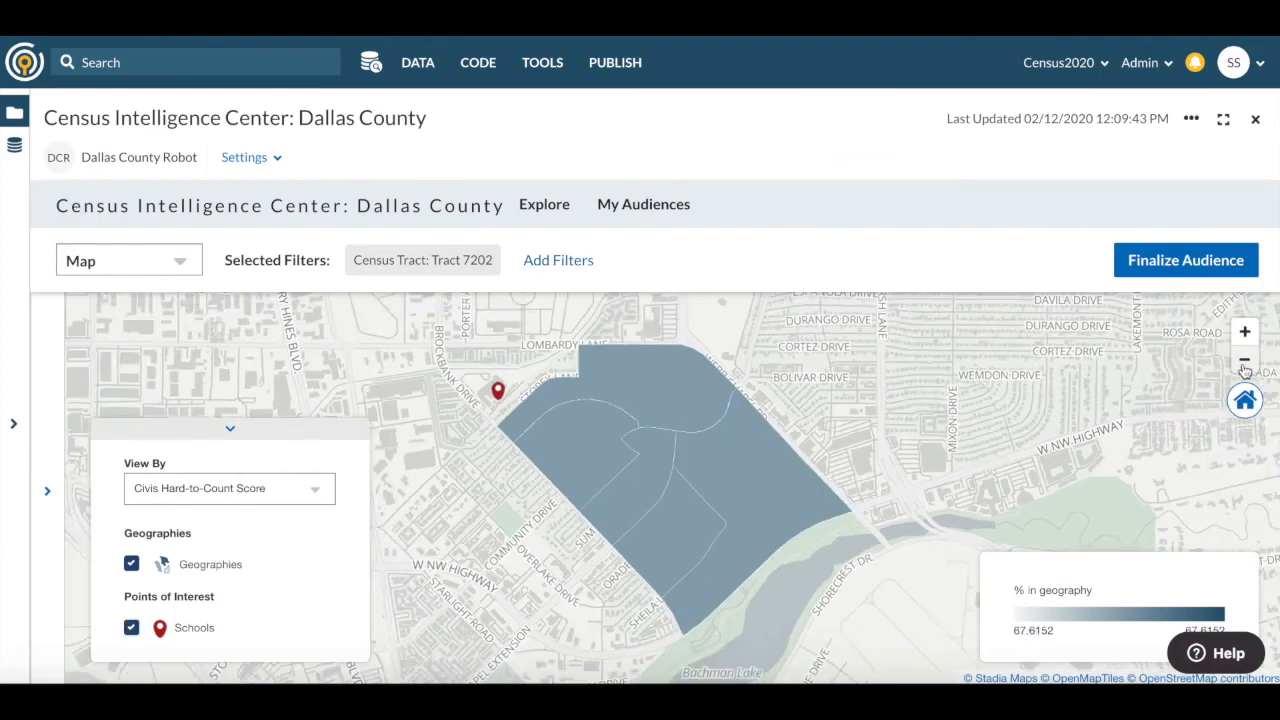
pyautogui.click(1244, 360)
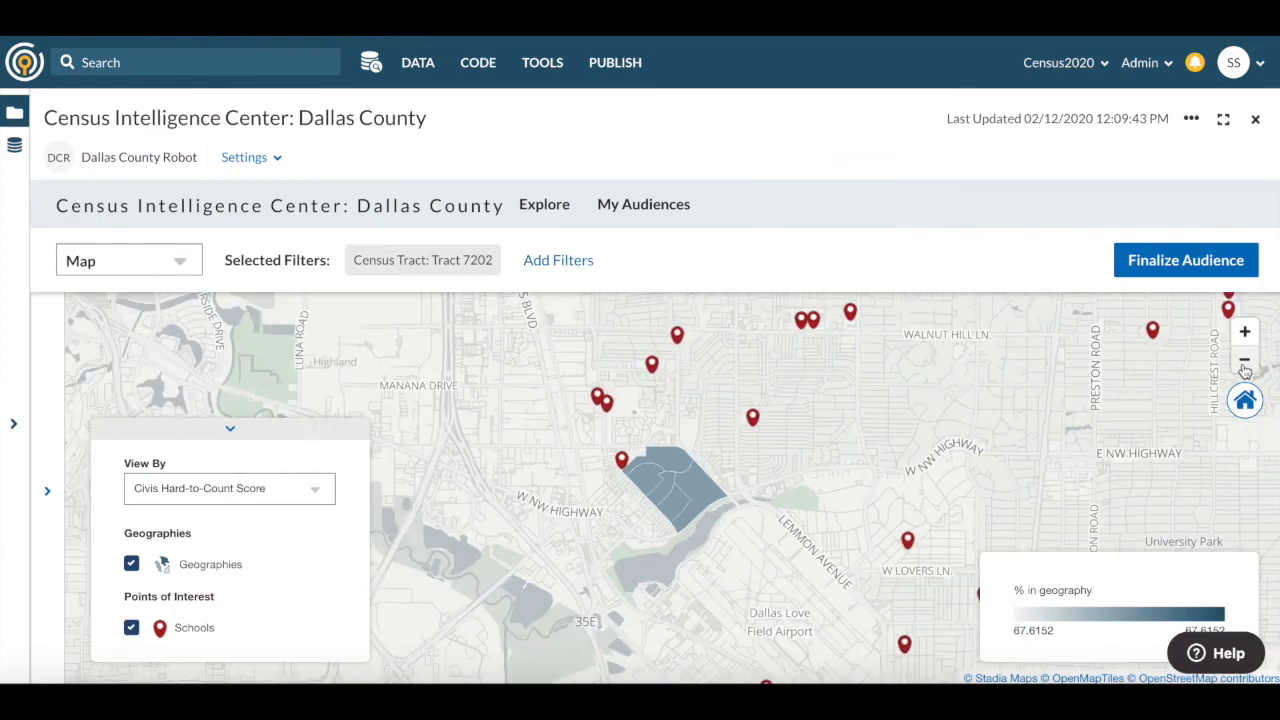
pyautogui.moveTo(608, 410)
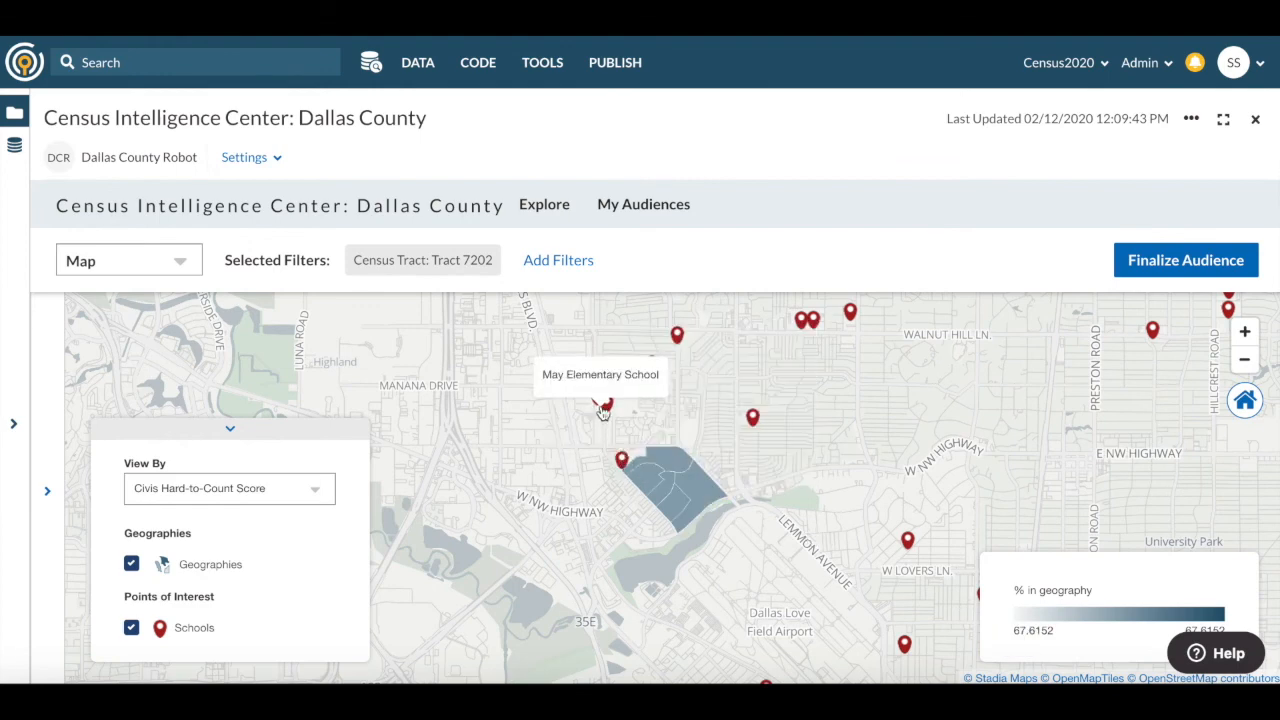
pyautogui.moveTo(755, 421)
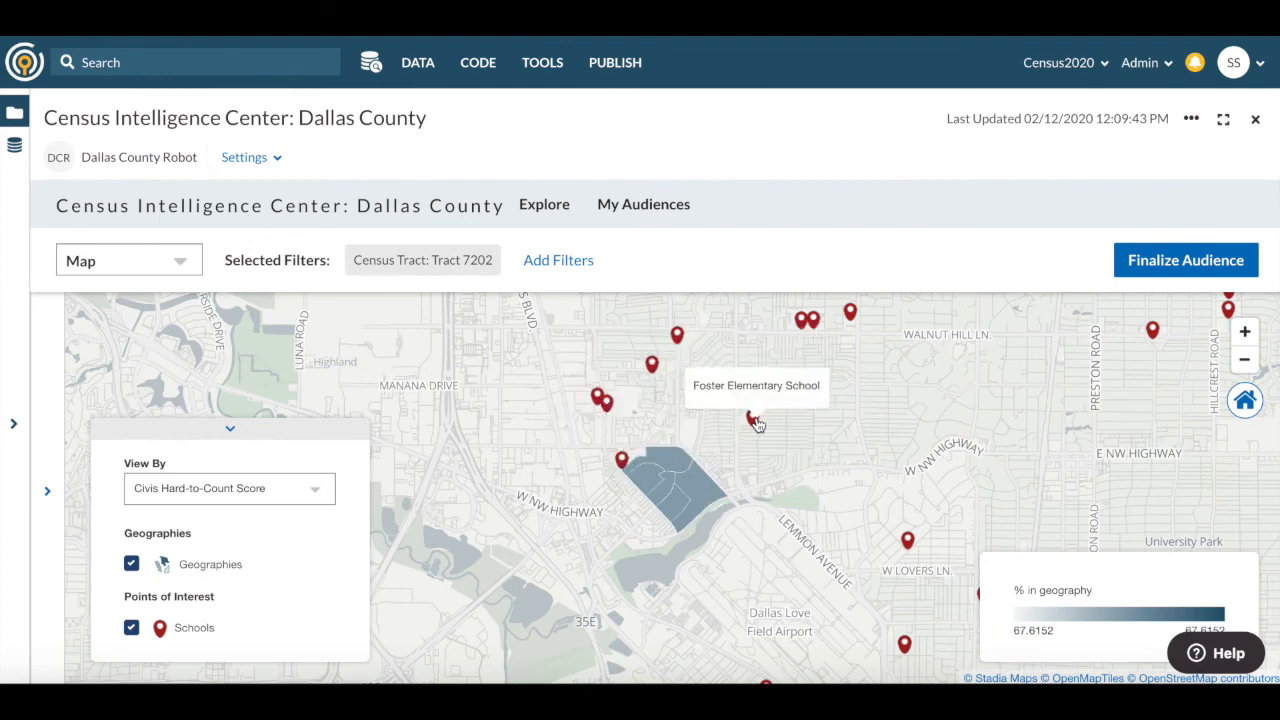